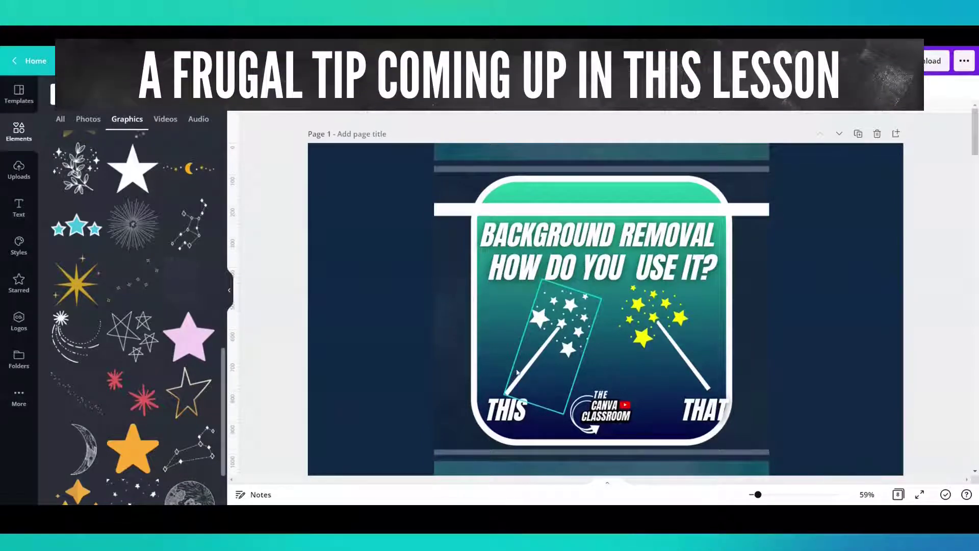
Examine the finished wand example on page 1 and the separated stick and yellow stars on page 2.
left_click(484, 368)
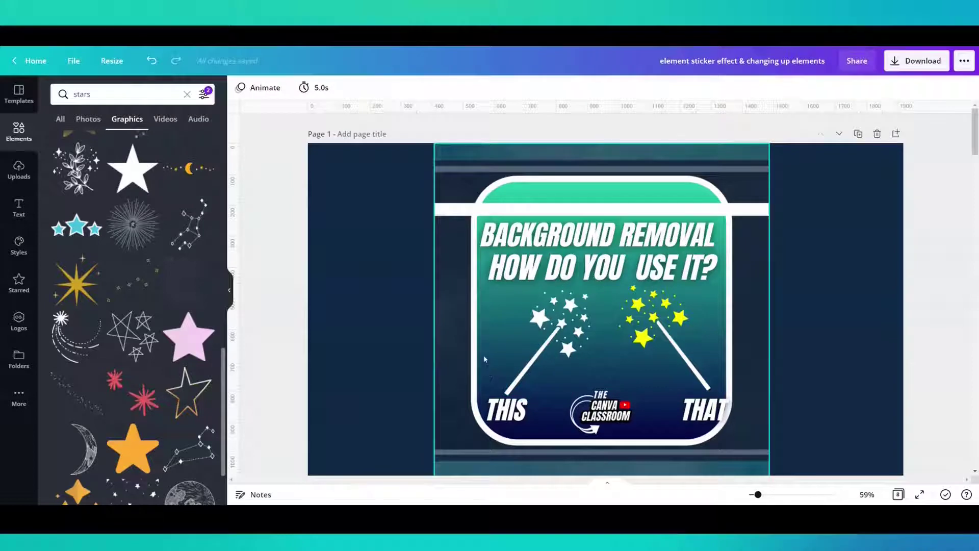
scroll(273, 342, "down", 6)
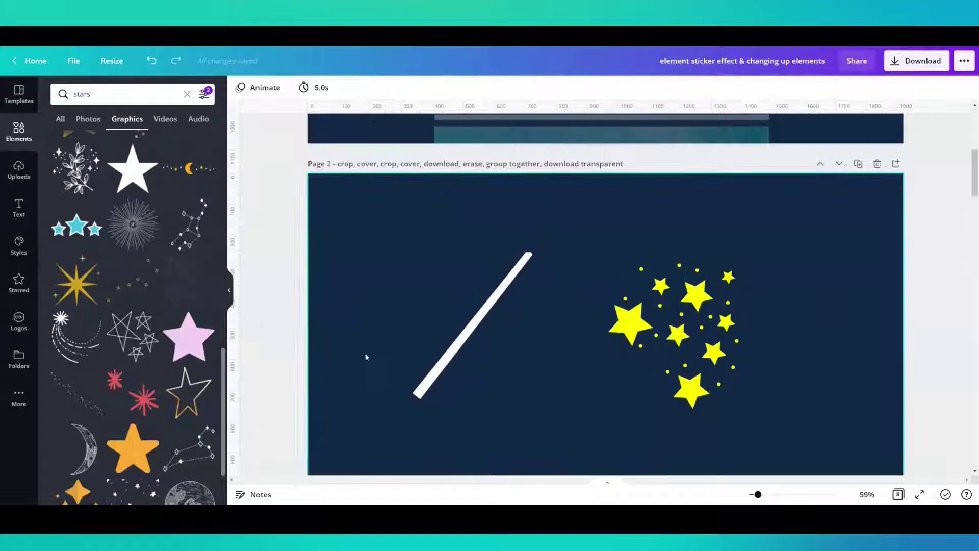
left_click(443, 347)
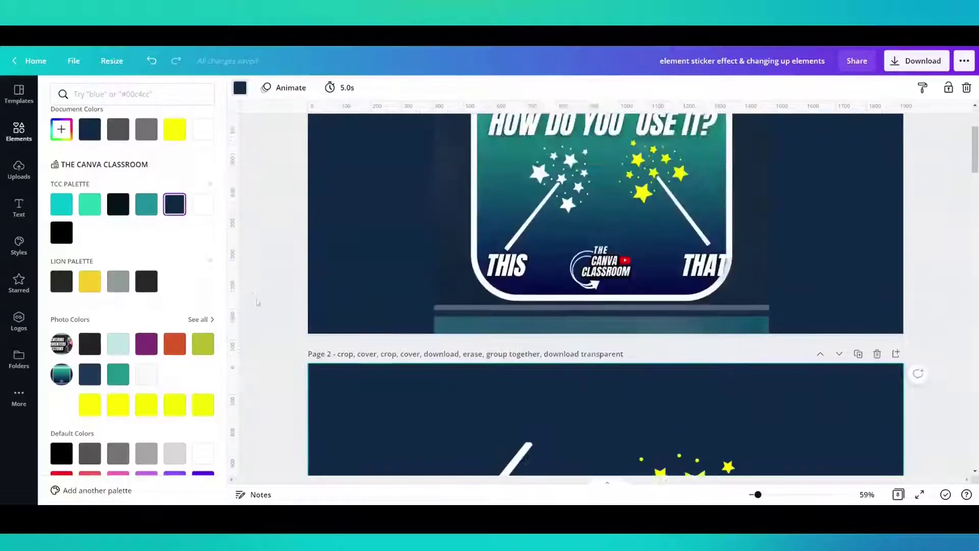
scroll(260, 302, "down", 4)
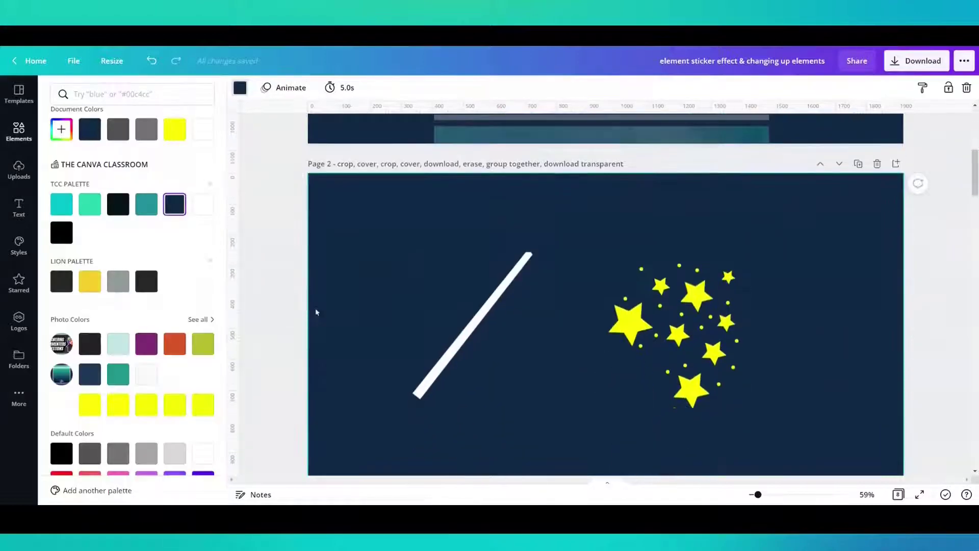
scroll(316, 312, "down", 2)
scroll(330, 266, "up", 1)
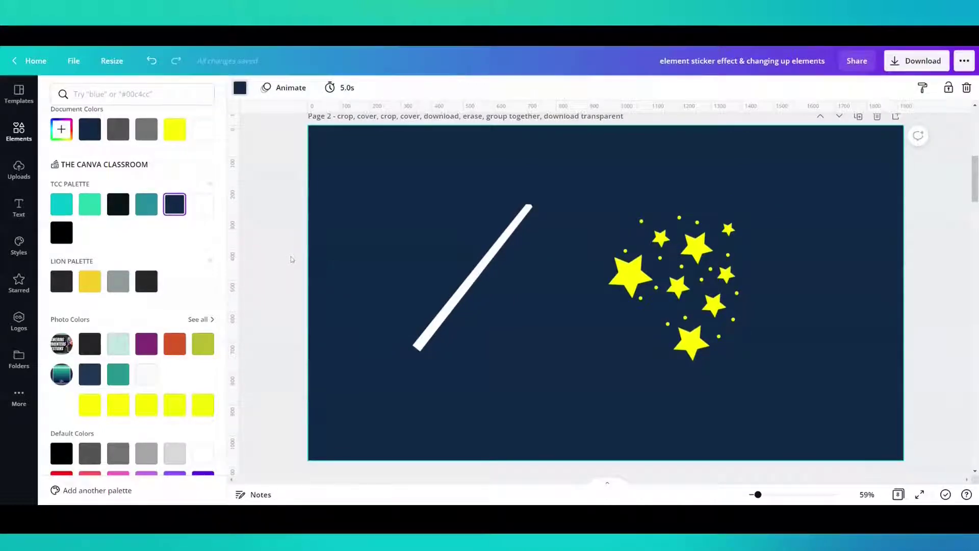
scroll(291, 259, "down", 3)
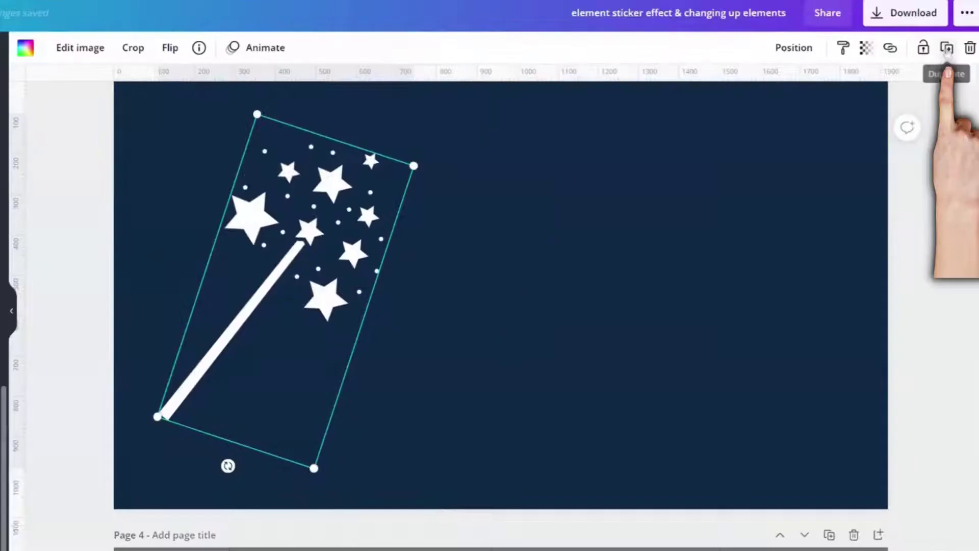
Duplicate the white wand graphic beside the original and crop away the lower part of the original below its stars.
left_click(948, 87)
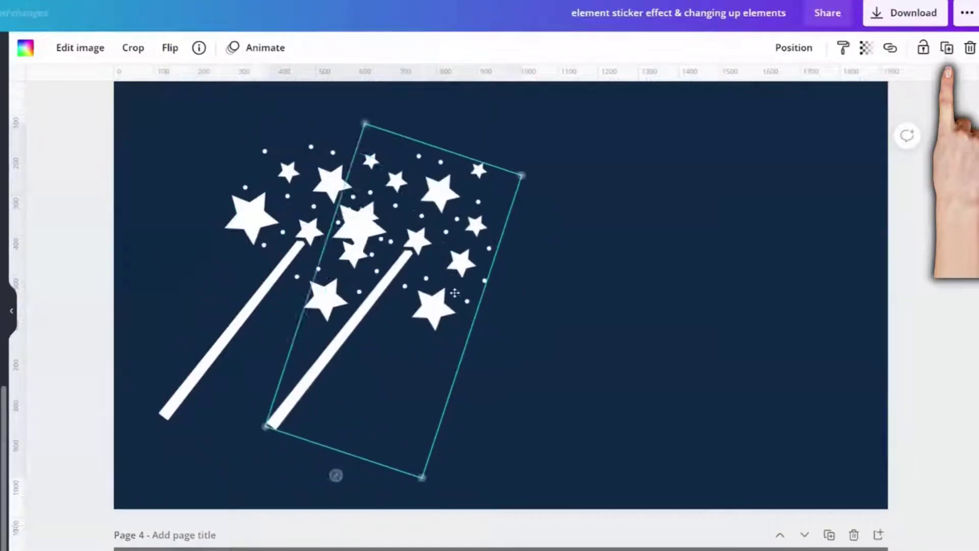
left_click_drag(455, 293, 562, 315)
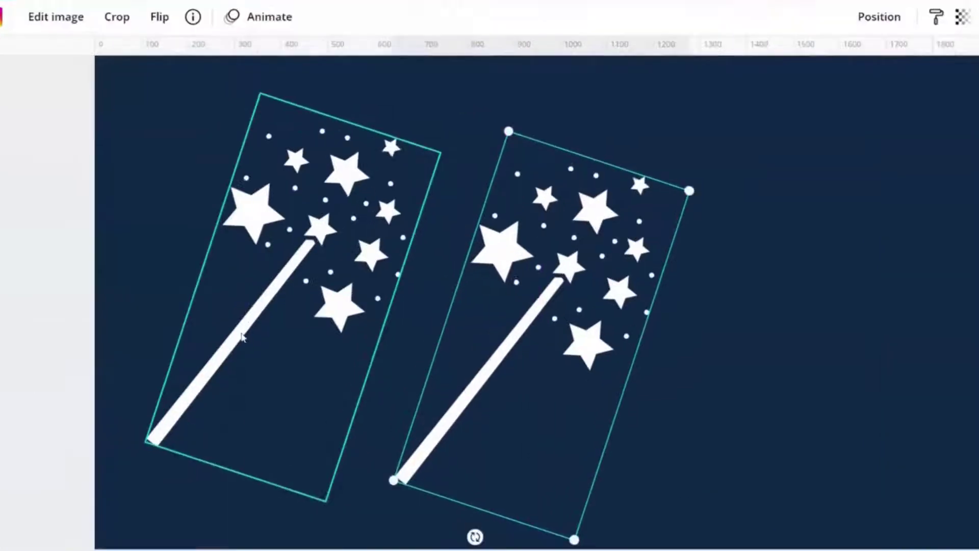
double_click(245, 330)
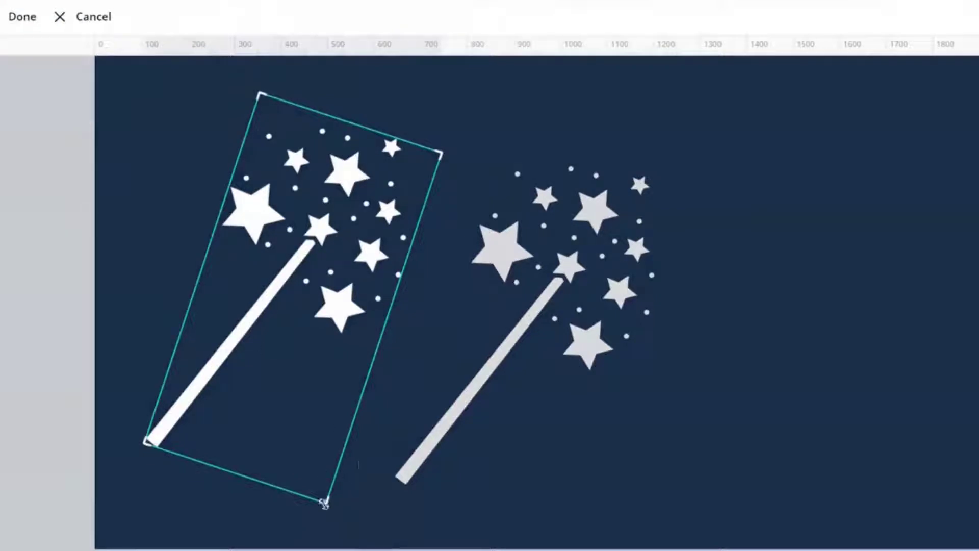
left_click_drag(324, 501, 393, 353)
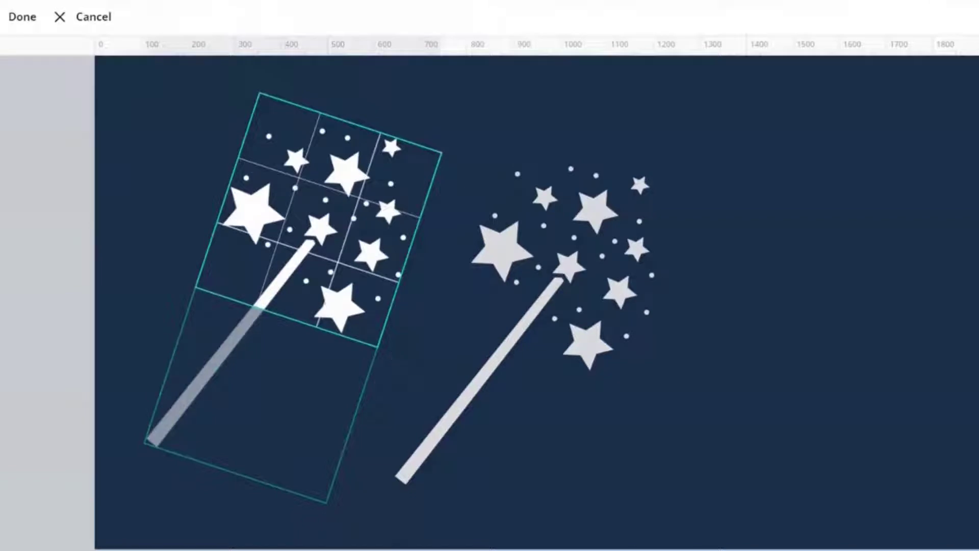
left_click(159, 226)
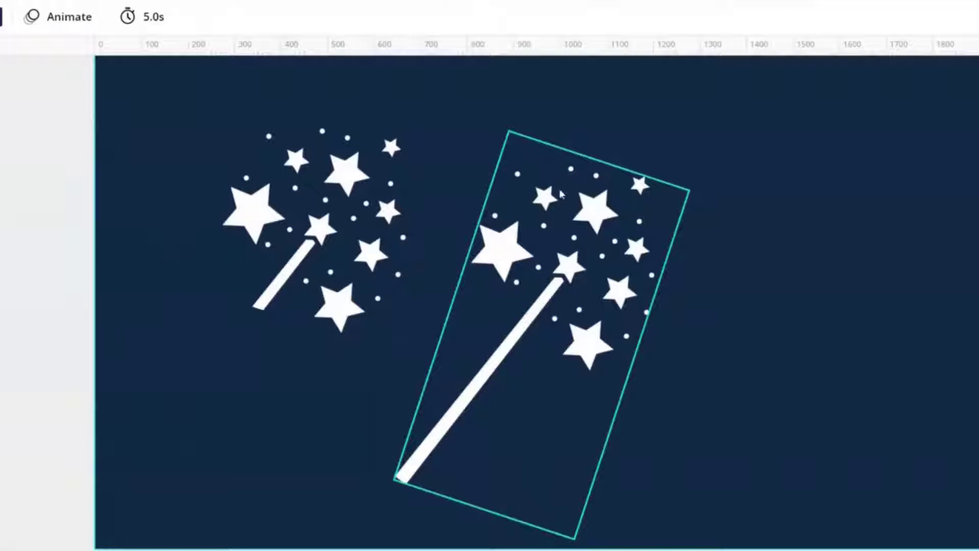
Crop the duplicate wand down to its stick, cutting off most of the stars, and set it apart from the star cluster.
double_click(611, 294)
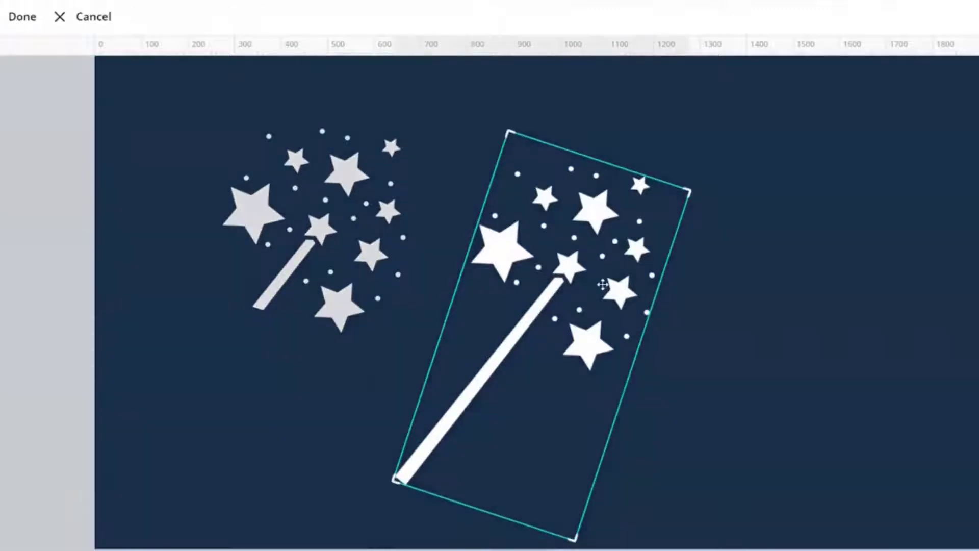
left_click_drag(689, 190, 571, 280)
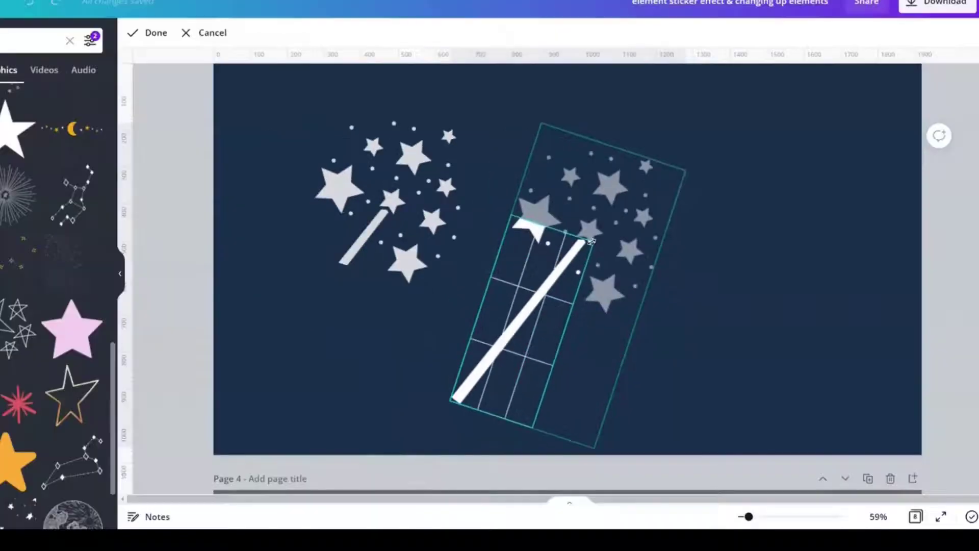
left_click_drag(592, 242, 591, 241)
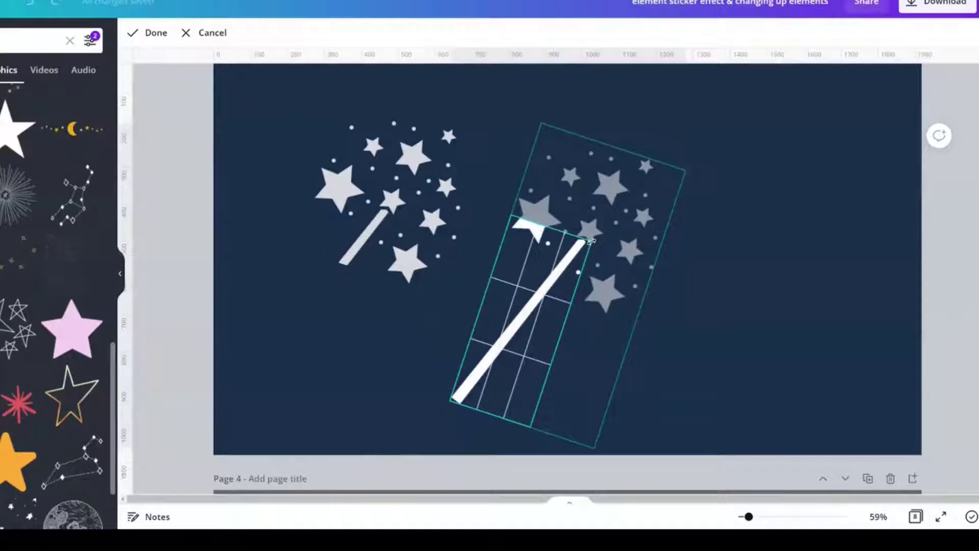
left_click(697, 276)
left_click(686, 276)
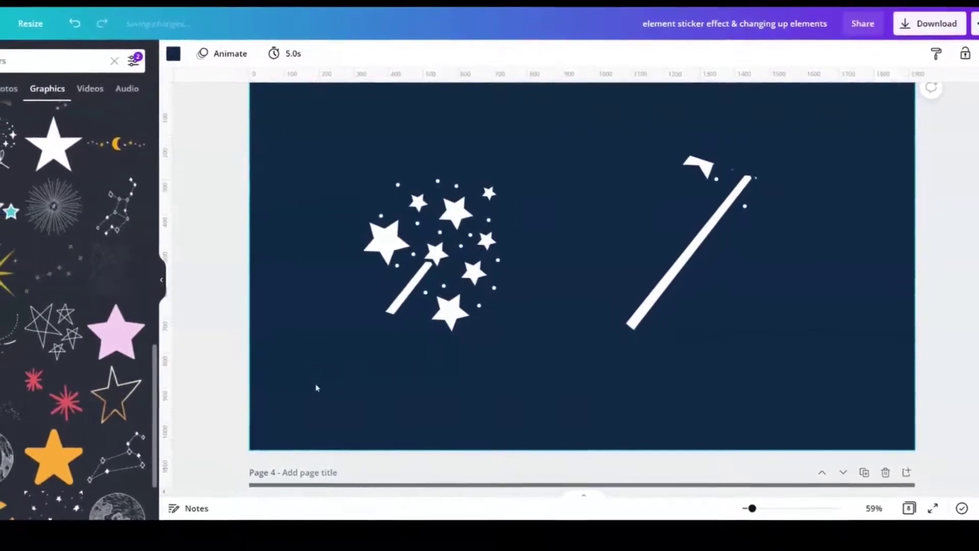
Add a line with a weight of 51, then shorten and tilt it to the angle of the wand stick.
key("l")
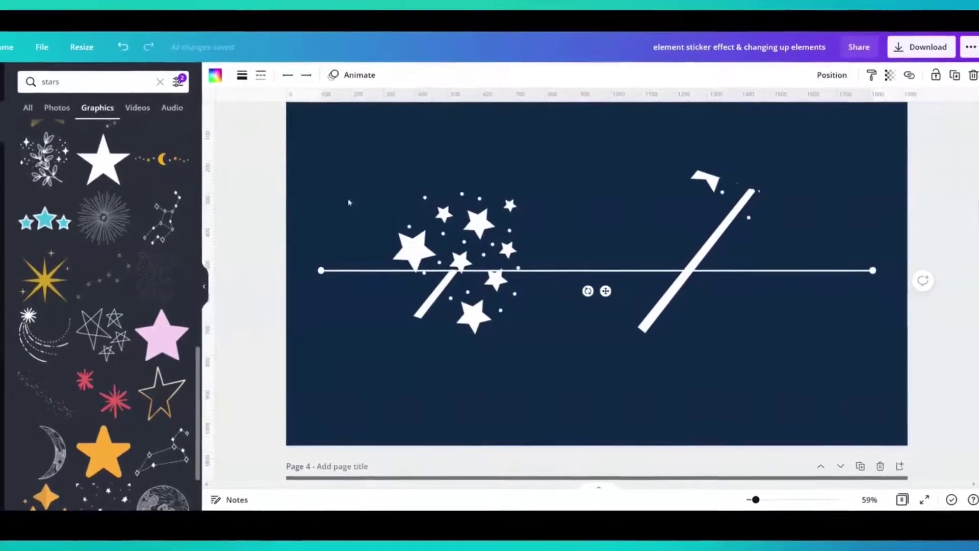
left_click(243, 77)
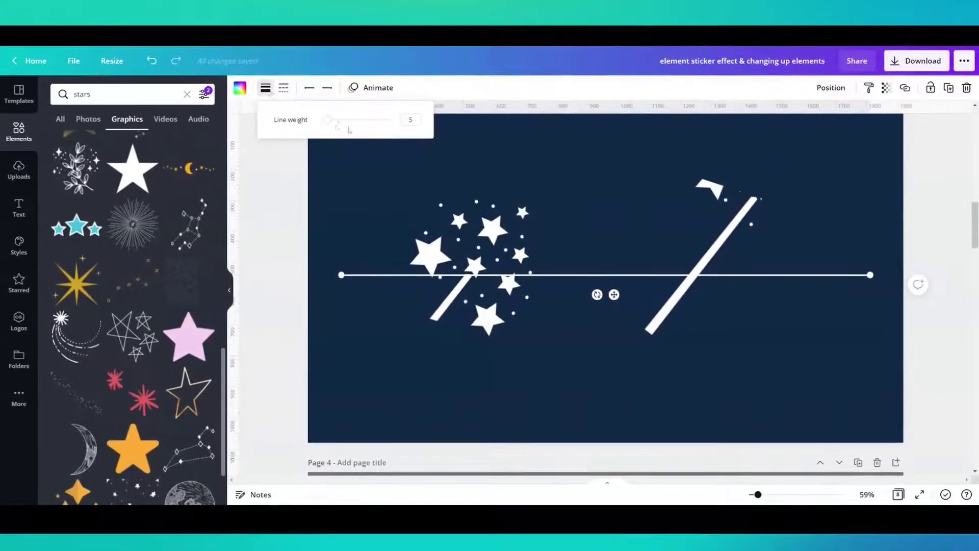
left_click_drag(328, 120, 358, 123)
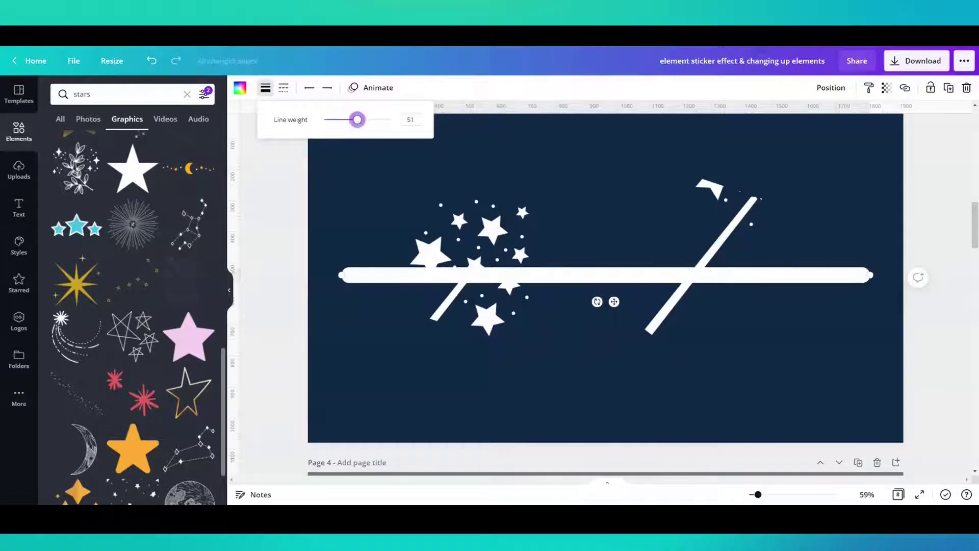
left_click_drag(341, 275, 802, 406)
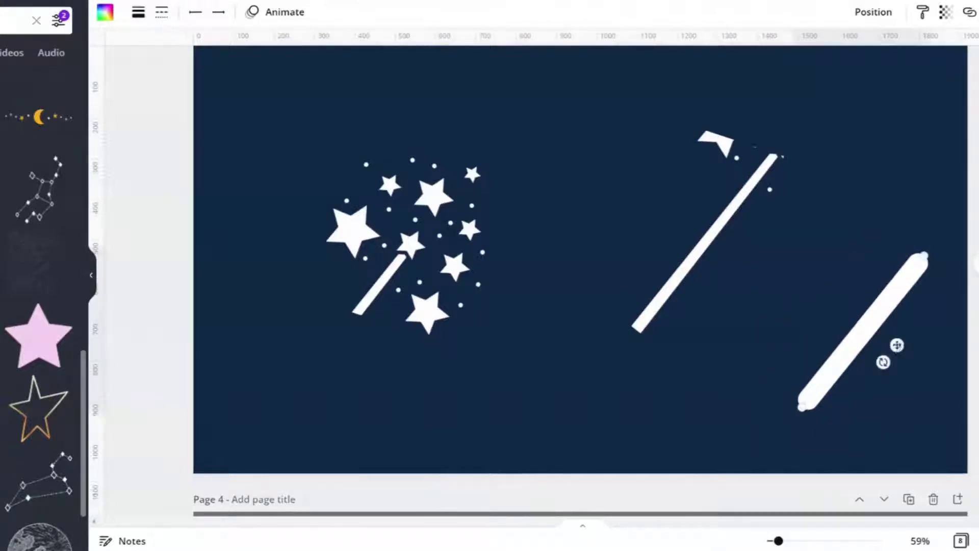
Move the thick line over the stick remnant below the star cluster and nudge it until the remnant is covered.
left_click_drag(897, 346, 374, 346)
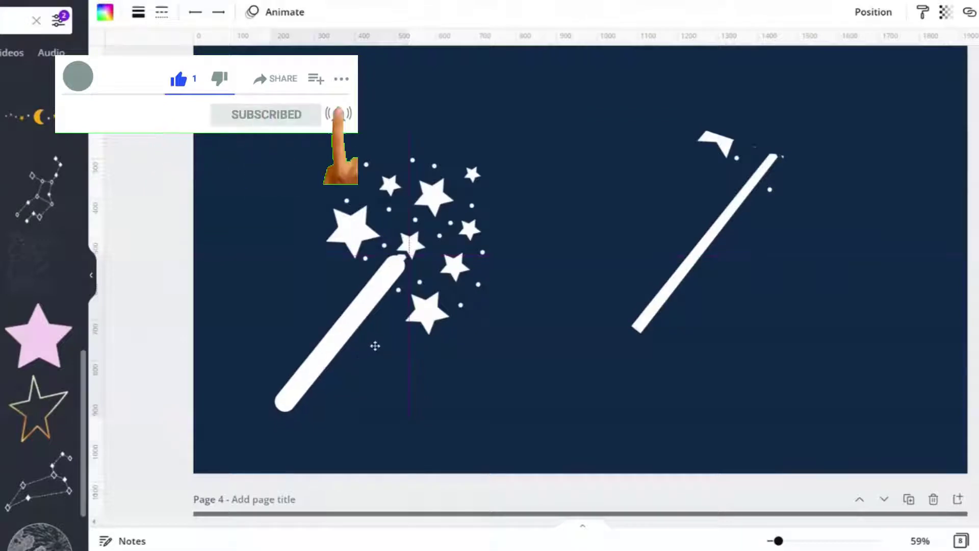
left_click(243, 371)
left_click(293, 382)
key("Up")
key("Up")
key("Up")
key("Up")
key("Up")
key("Right")
key("Right")
key("Right")
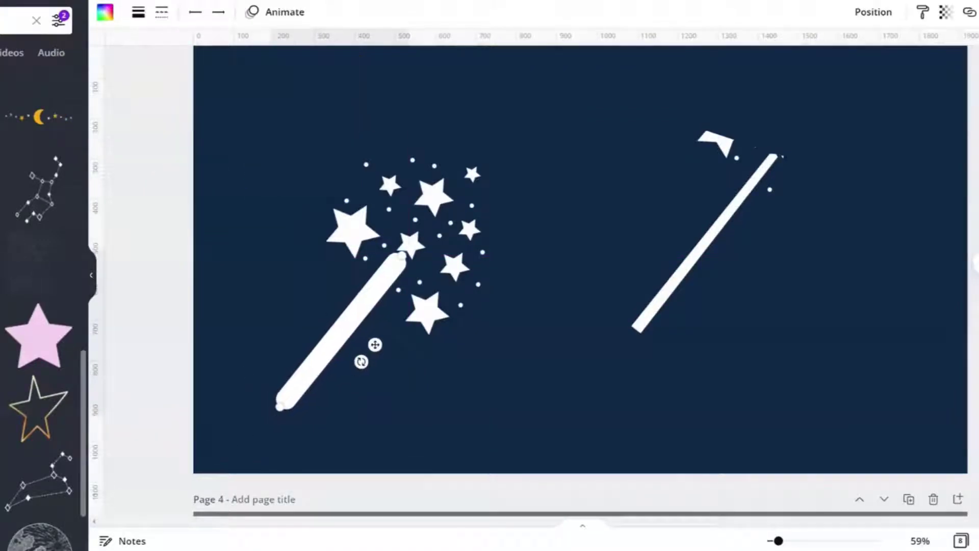
key("Right")
key("Right")
key("Right")
key("Right")
key("Right")
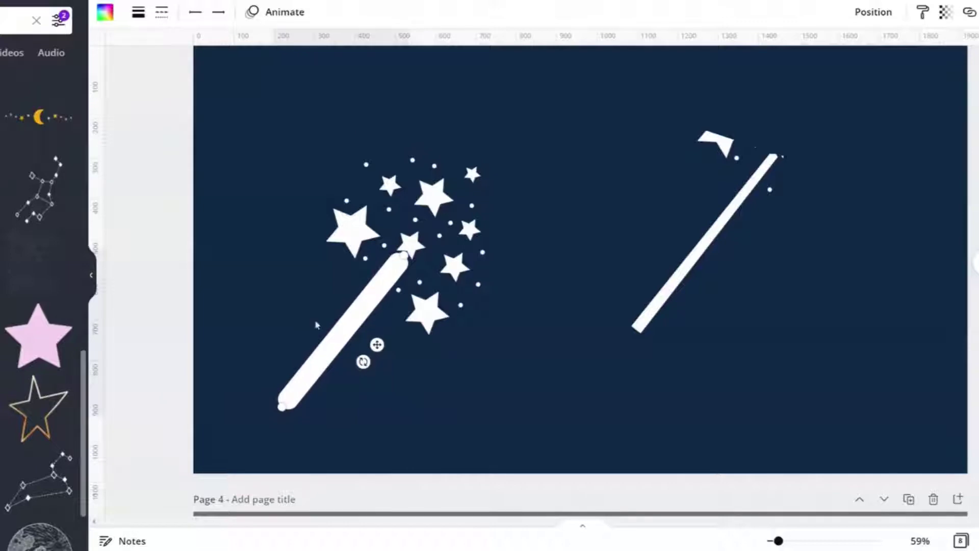
left_click(289, 319)
left_click(344, 341)
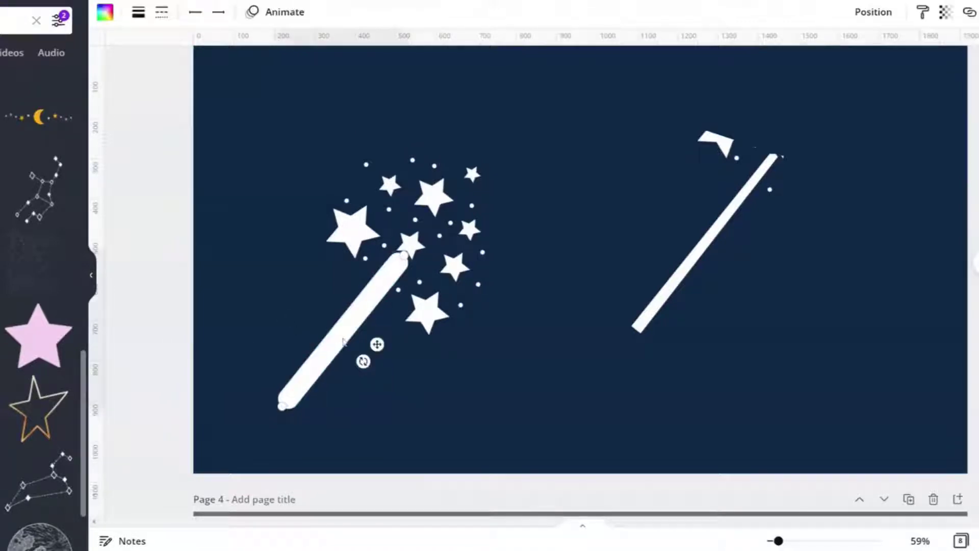
key("Right")
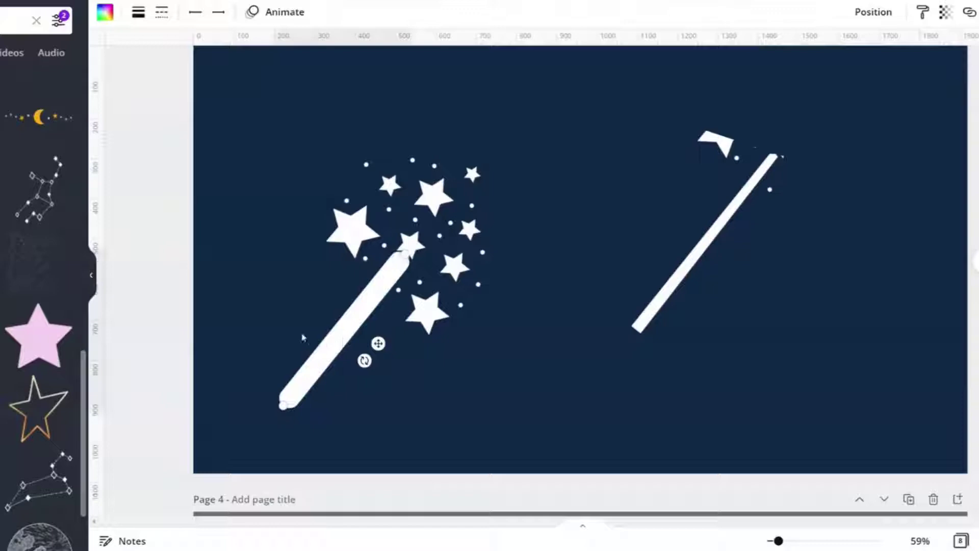
left_click(256, 336)
left_click(301, 390)
left_click(276, 345)
left_click(301, 390)
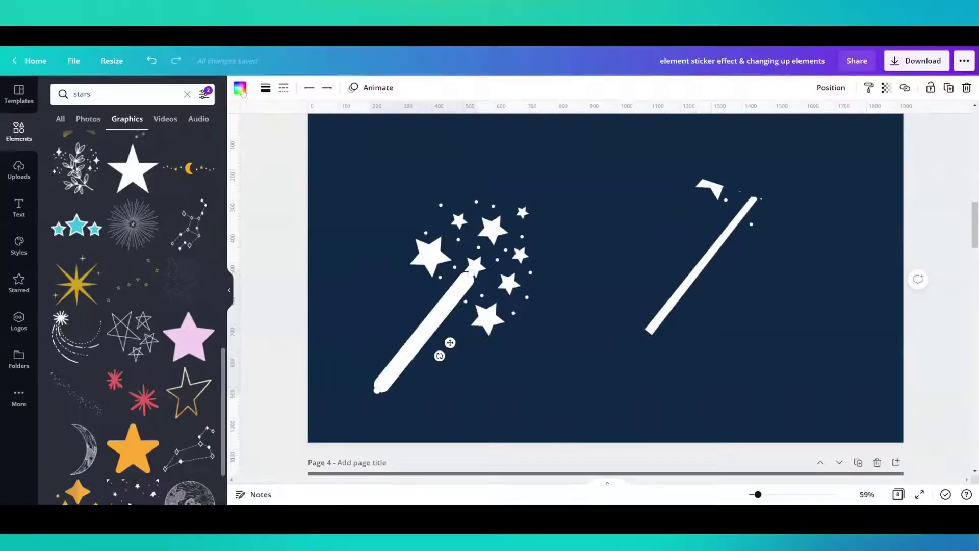
Recolor the thick line with the navy document color that matches the page background.
left_click(240, 88)
left_click(90, 151)
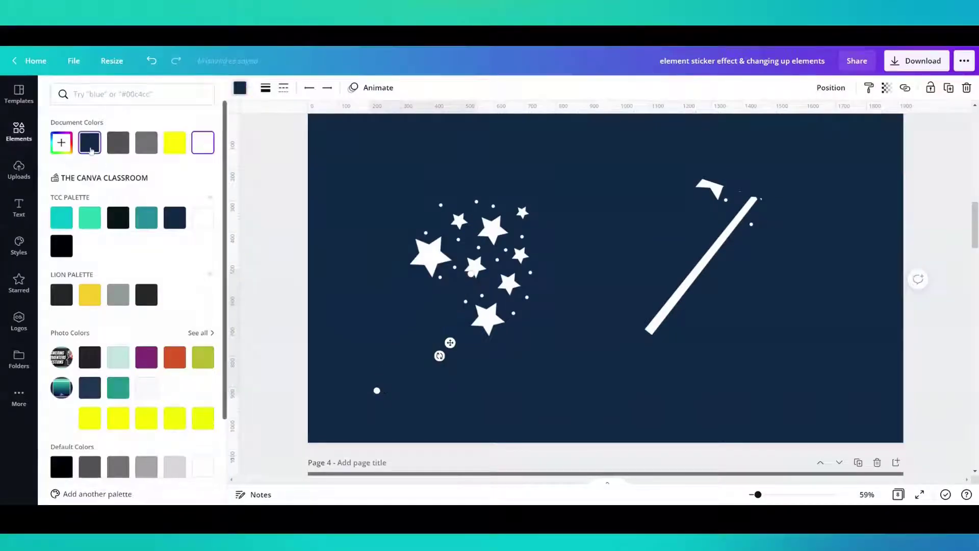
left_click(567, 396)
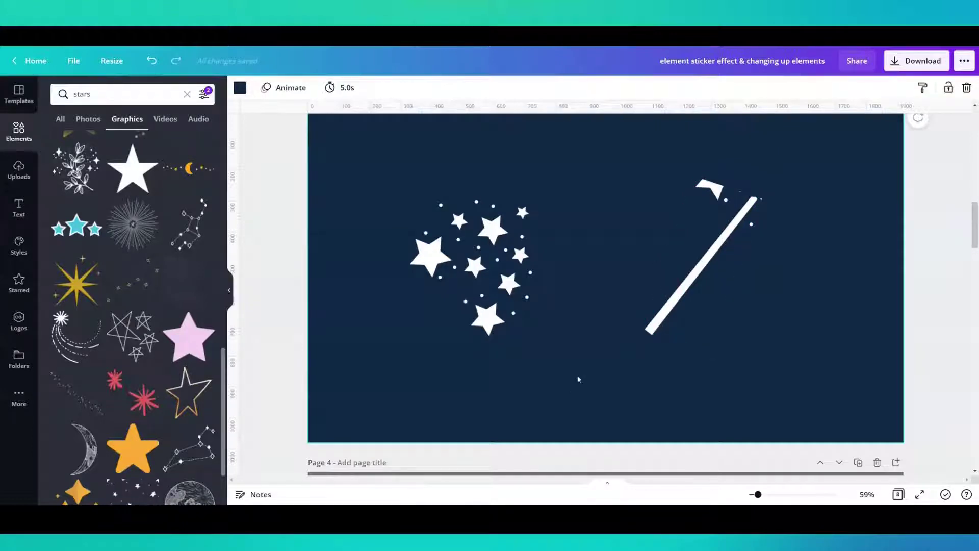
Add a teal rectangle to the page and reduce its height and width to a small upright block.
key("ctrl+v")
left_click_drag(605, 142, 606, 334)
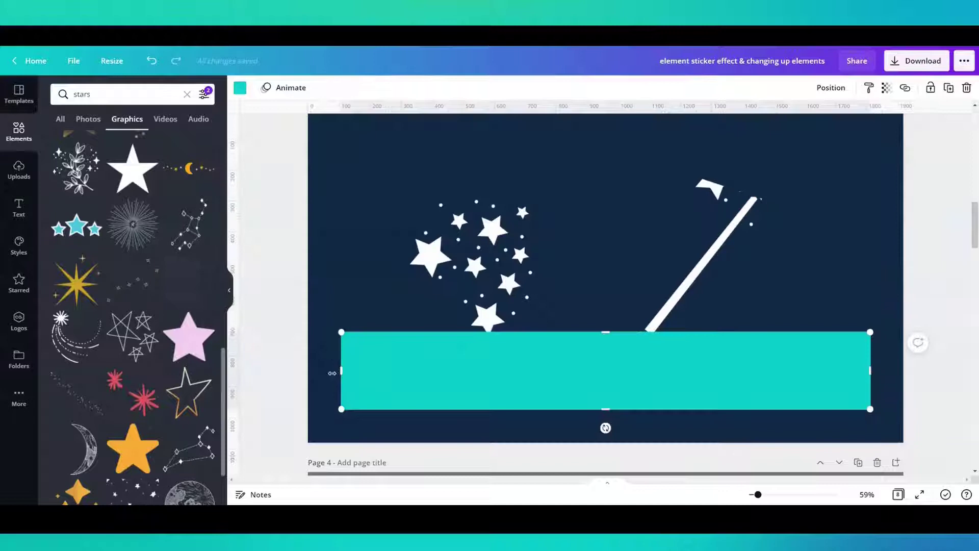
left_click_drag(341, 371, 820, 374)
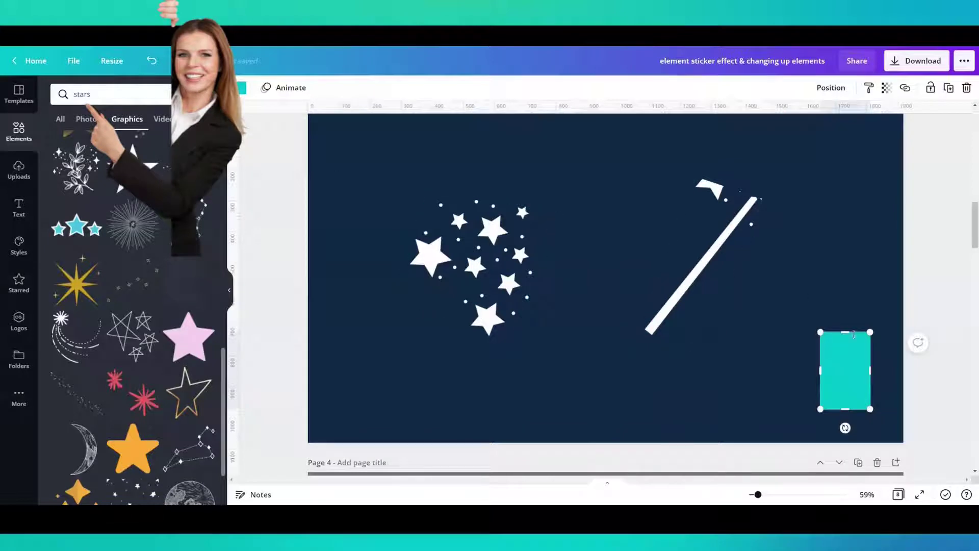
Place the teal rectangle over the leftover star fragment, rotate it parallel to the stick, and trim its width to sit beside the stick.
left_click_drag(855, 383, 680, 204)
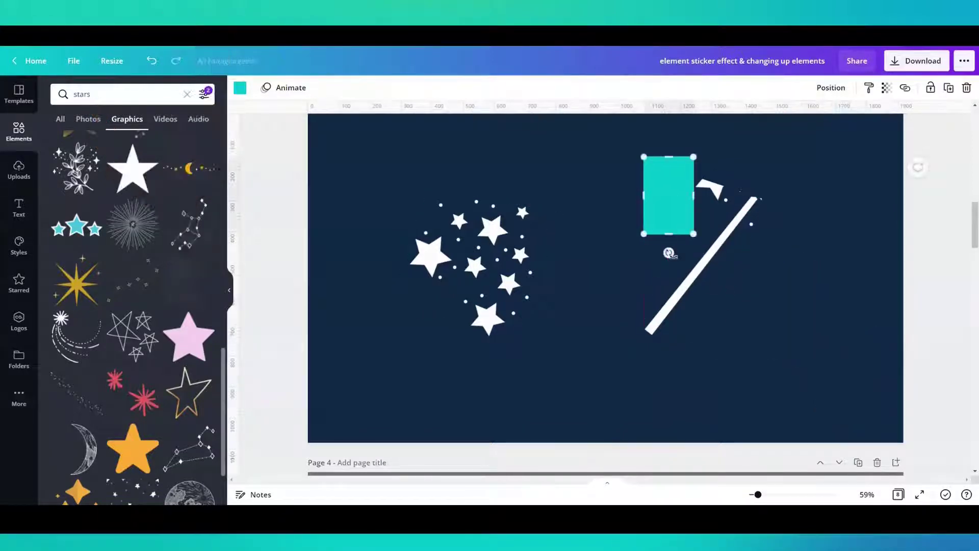
left_click_drag(666, 253, 635, 241)
left_click_drag(672, 197, 710, 201)
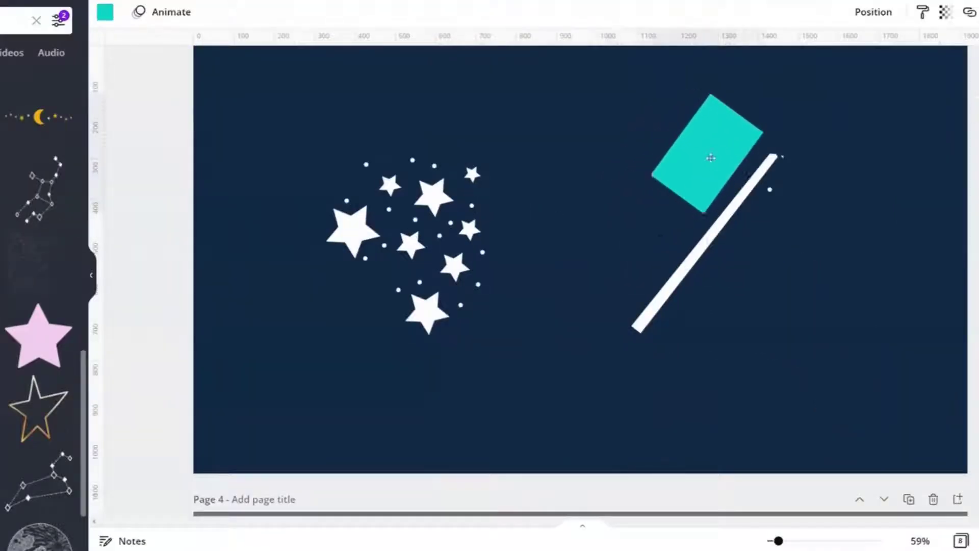
left_click_drag(715, 159, 716, 158)
left_click_drag(667, 213, 667, 208)
left_click_drag(749, 117, 745, 123)
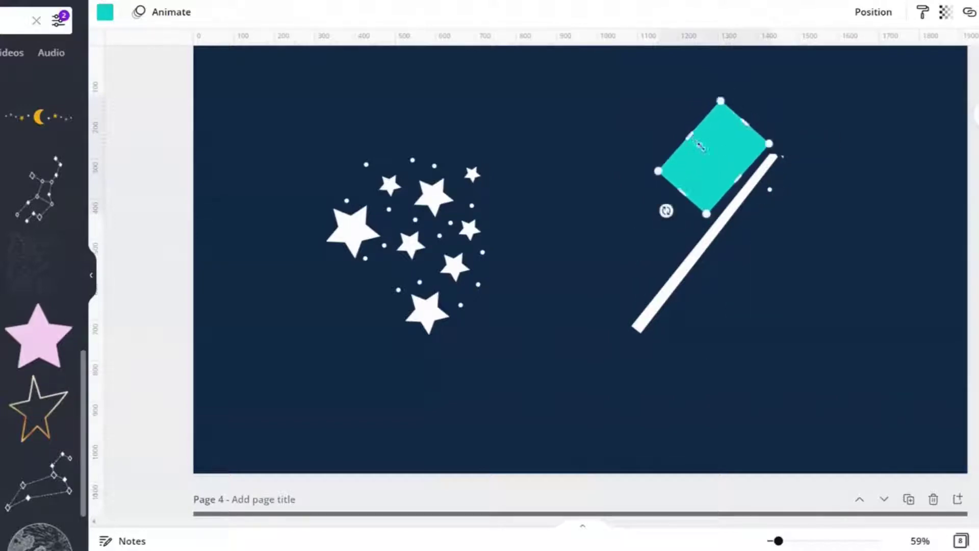
left_click_drag(690, 137, 694, 140)
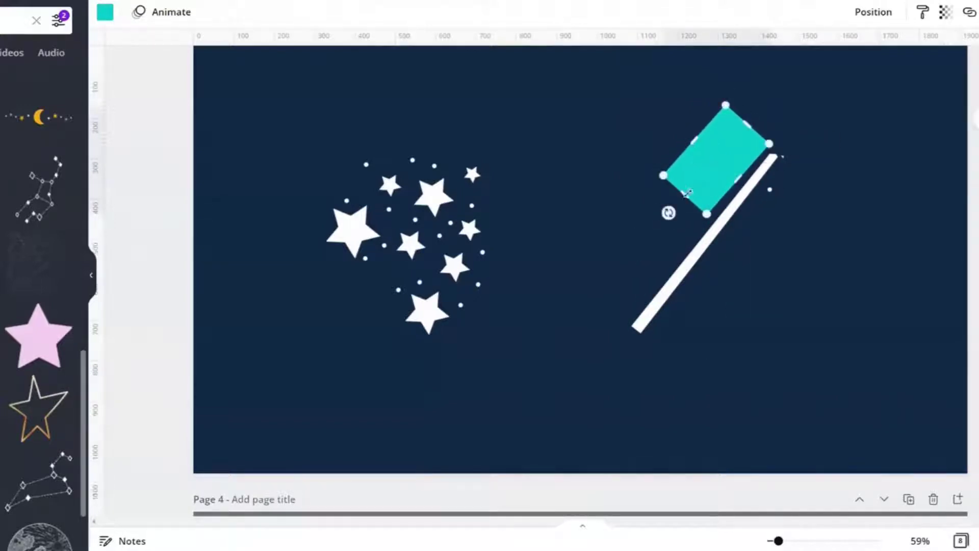
Duplicate the tilted teal rectangle onto the opposite side of the stick to cover the stray dot there.
left_click(628, 236)
left_click(723, 157)
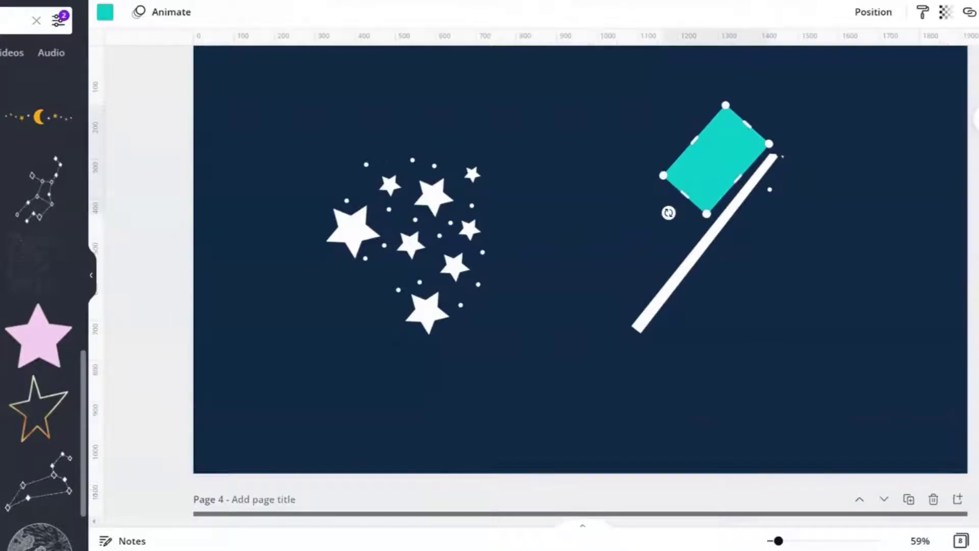
left_click_drag(683, 190, 772, 219)
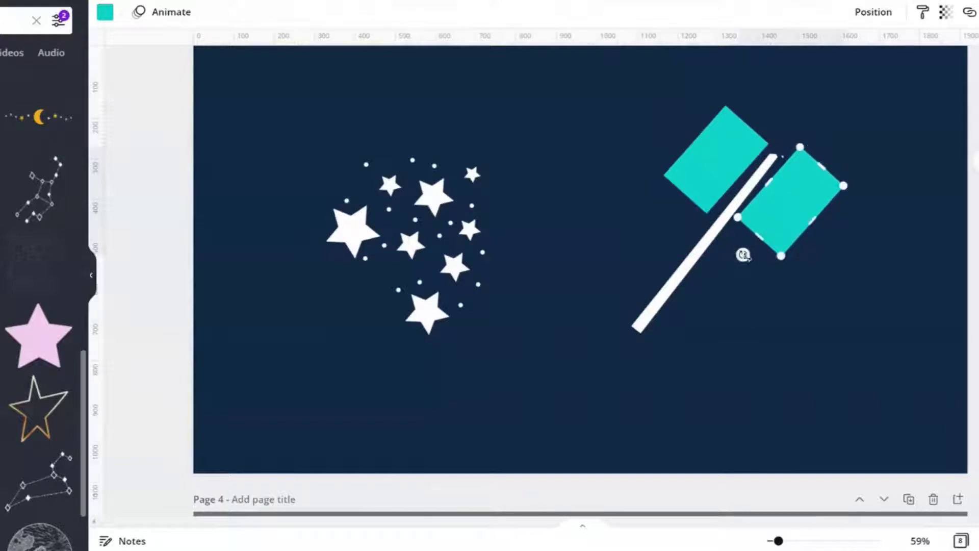
Rotate the teal rectangle on the far side of the stick to a steeper angle and trim its width.
left_click_drag(743, 253, 762, 263)
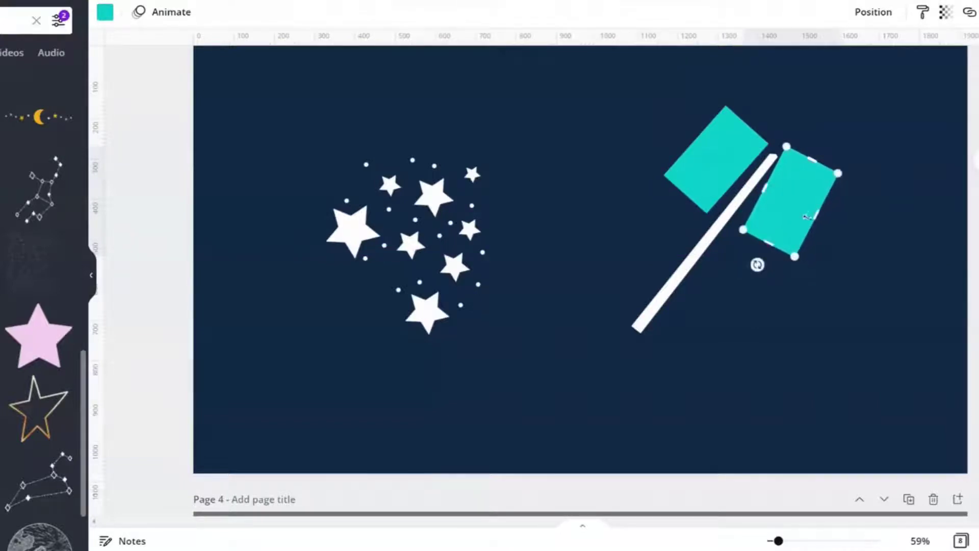
left_click_drag(813, 216, 792, 206)
left_click(821, 263)
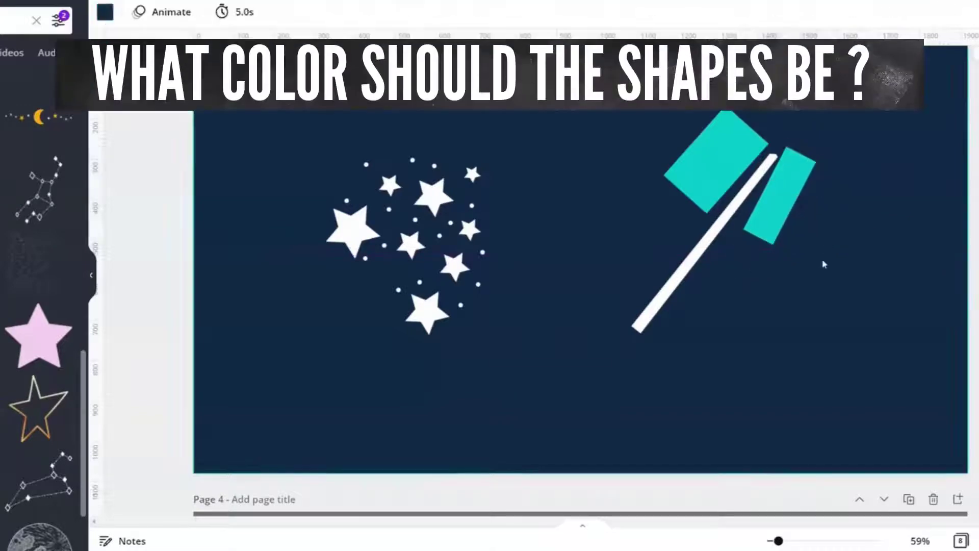
left_click(781, 220)
left_click_drag(737, 254, 739, 257)
left_click(820, 247)
Recolor both teal rectangles with the navy document color so they blend into the page background.
left_click(683, 162)
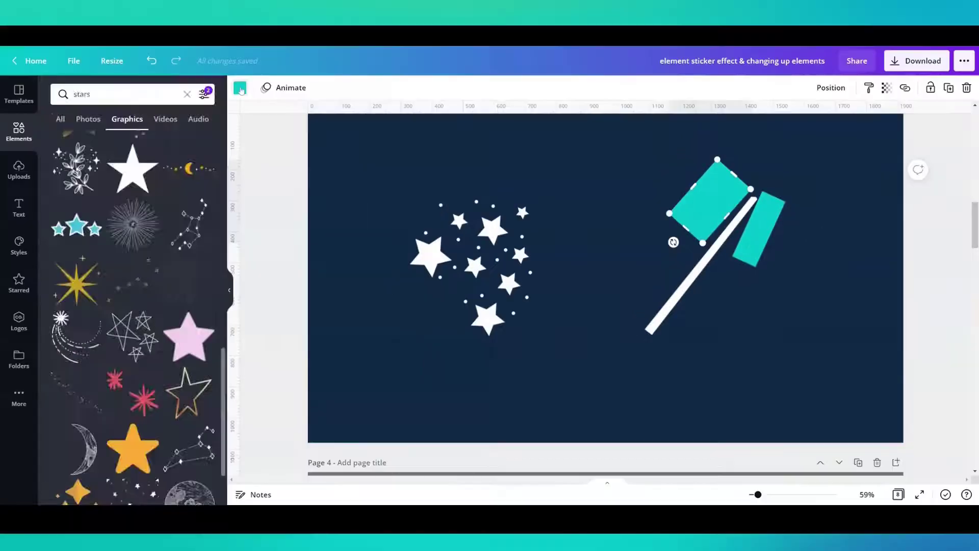
left_click(240, 89)
left_click(123, 146)
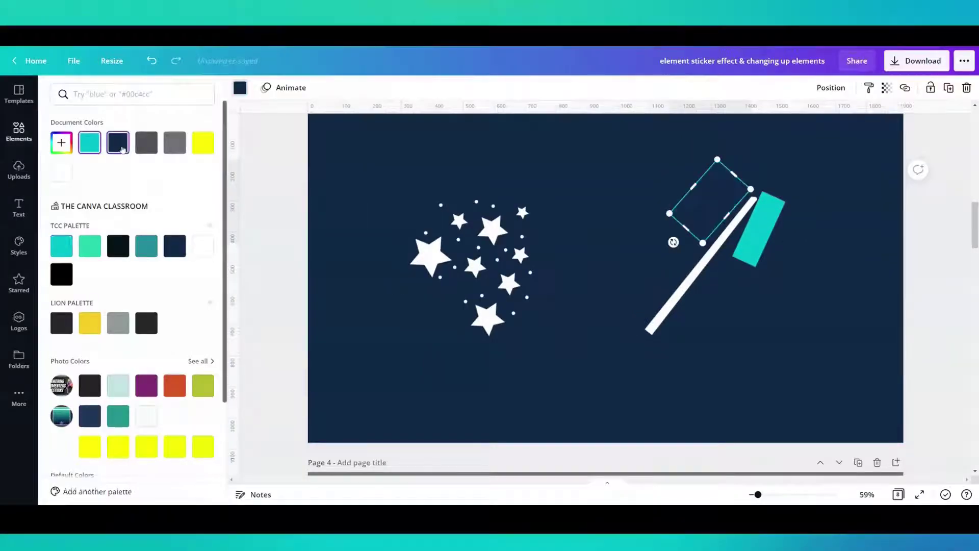
left_click(764, 238)
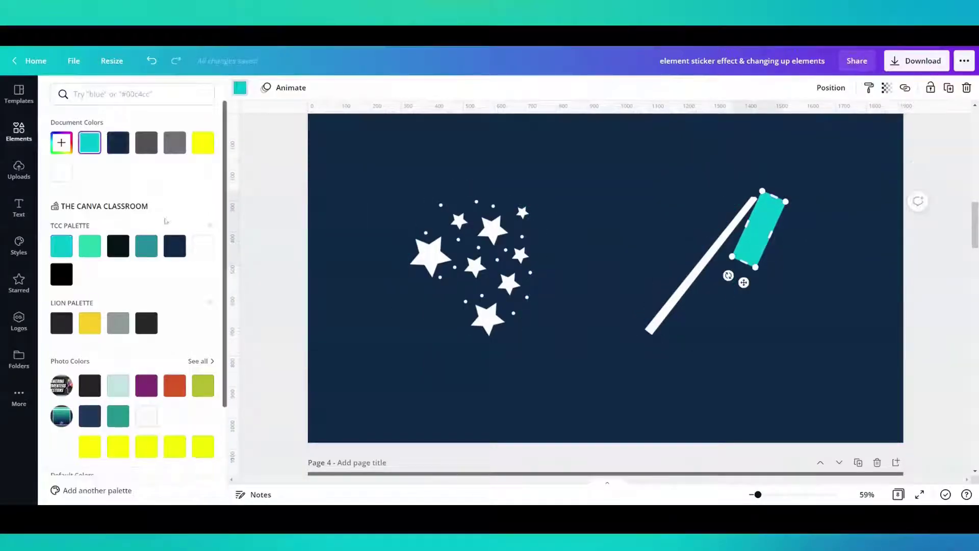
left_click(118, 142)
left_click(595, 382)
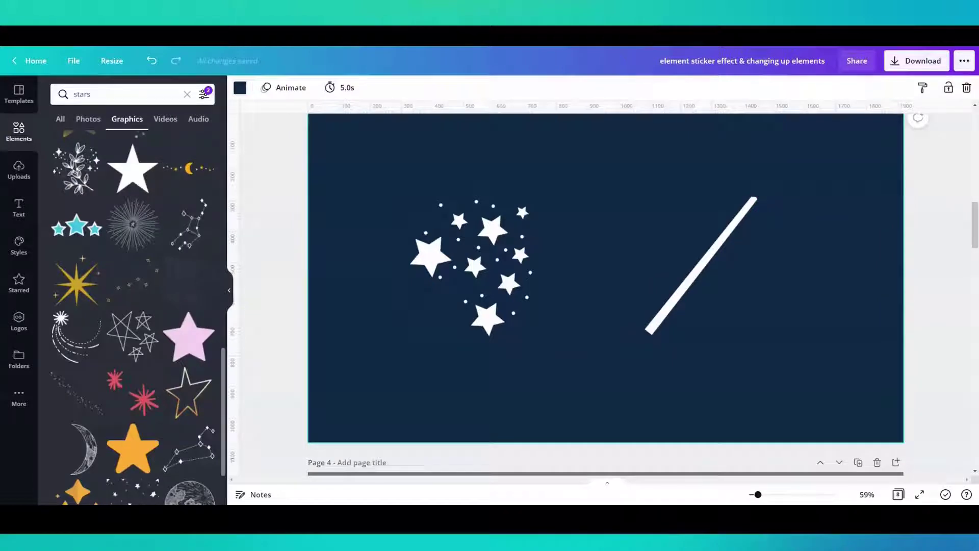
Recolor the stars graphic yellow and the stick graphic black.
left_click(489, 283)
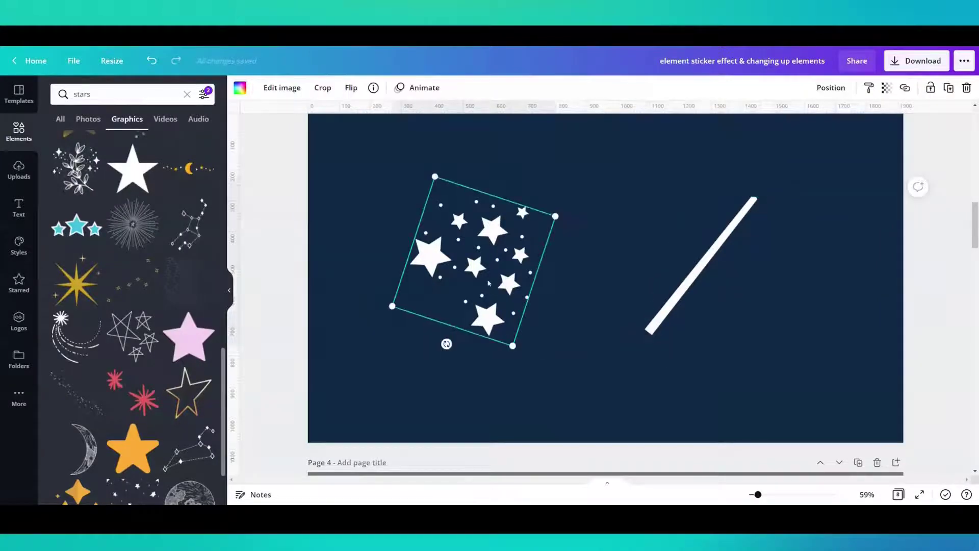
left_click(697, 287)
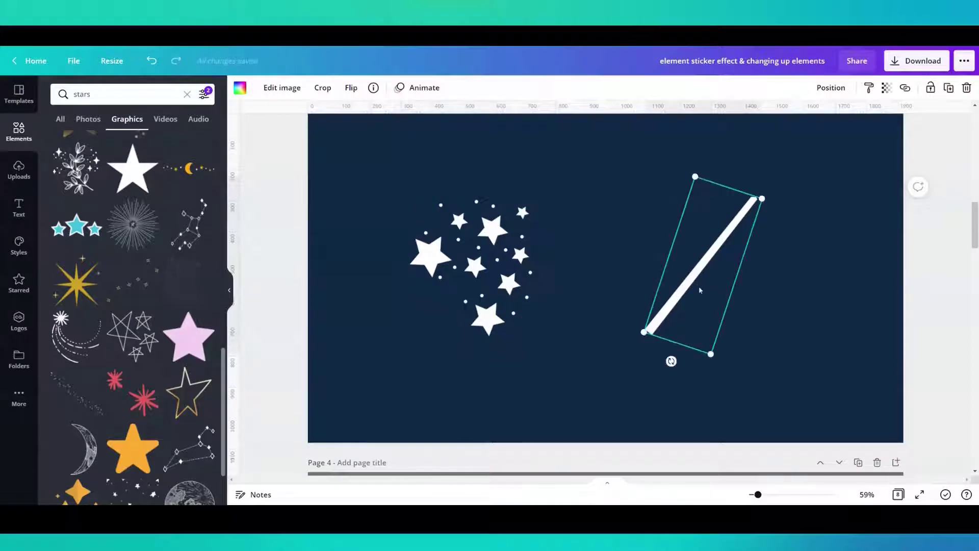
left_click(502, 277)
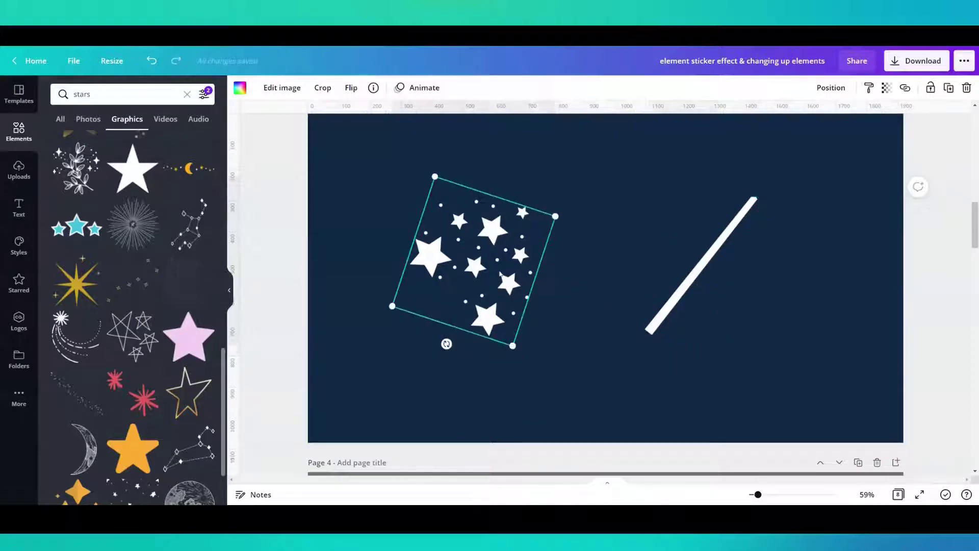
left_click(239, 88)
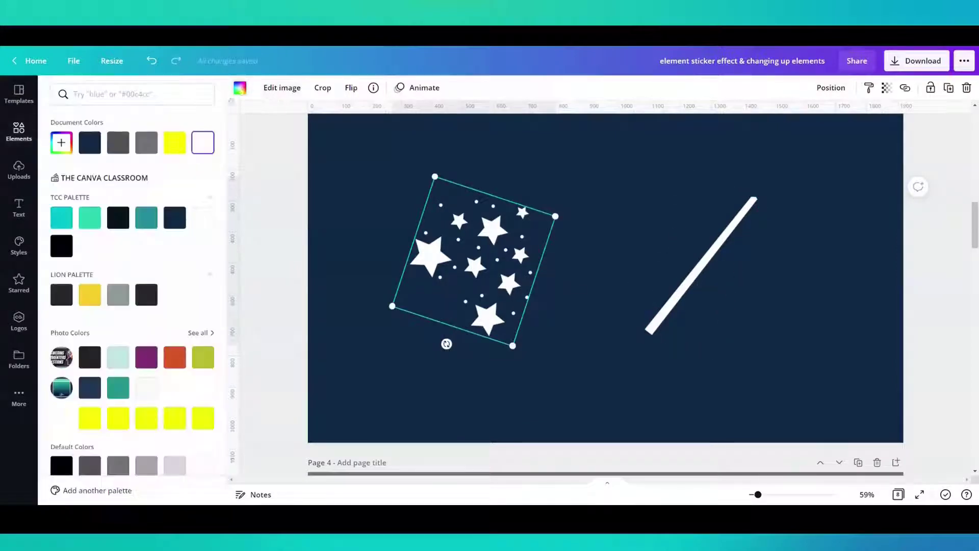
left_click(178, 148)
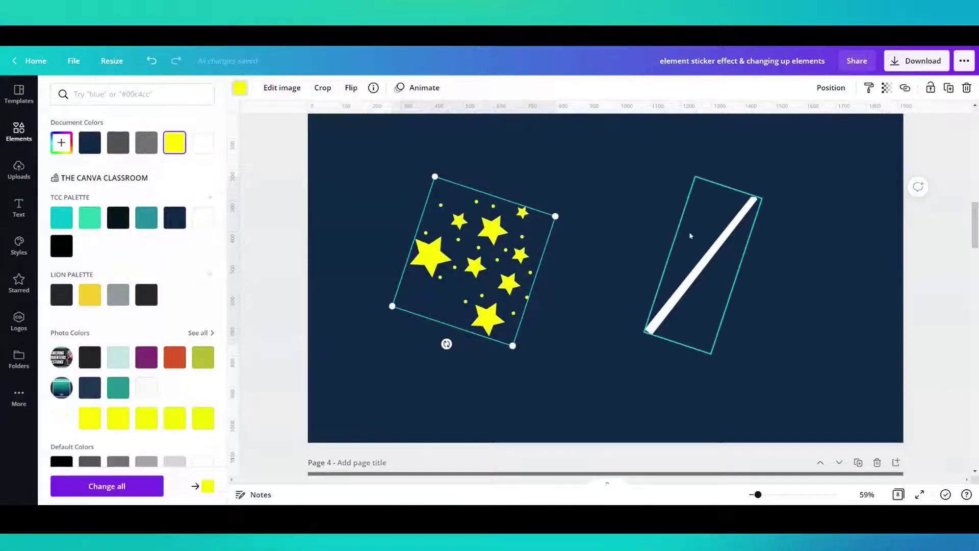
left_click(691, 258)
left_click(61, 245)
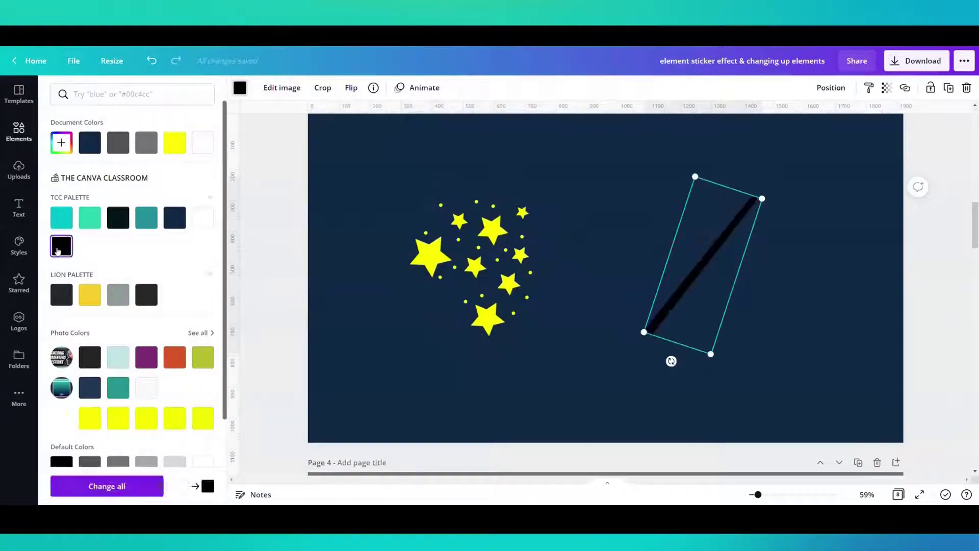
Download the recolored stars-and-stick design as a PNG.
left_click(952, 257)
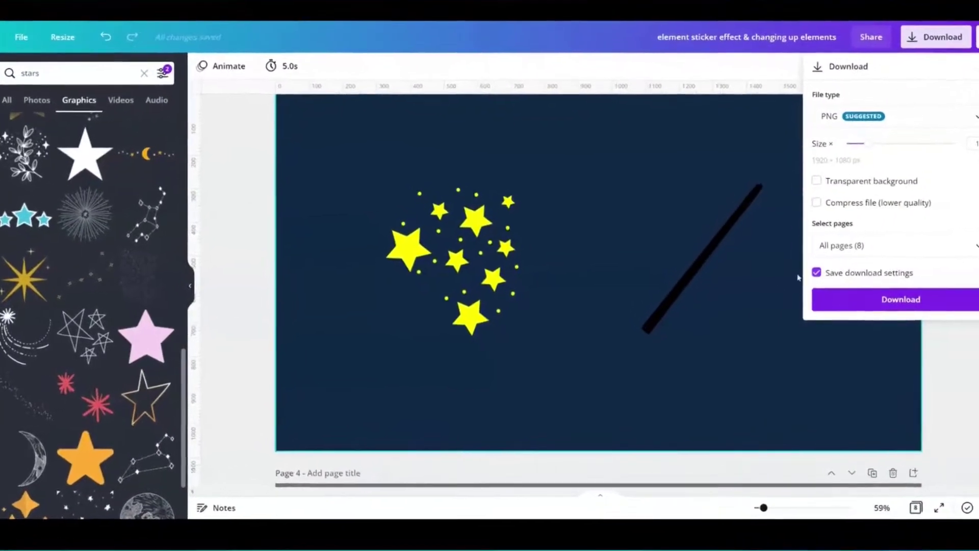
left_click(900, 299)
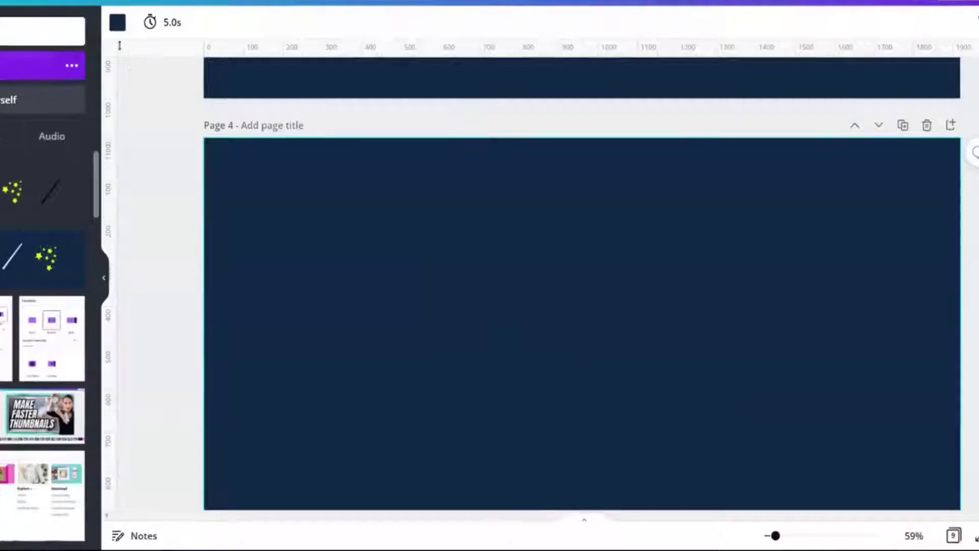
Change the empty page 4 background to the gray document color.
left_click(117, 23)
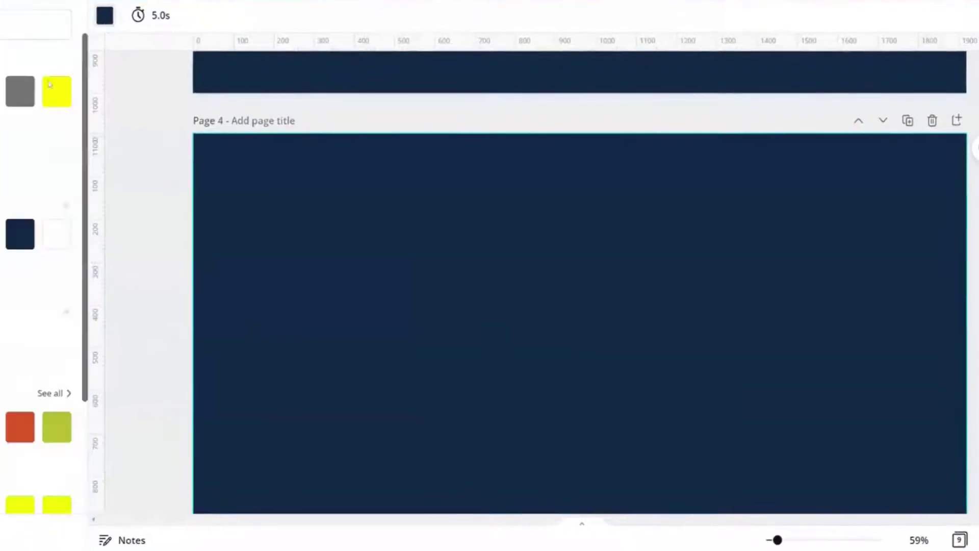
left_click(19, 91)
left_click(177, 272)
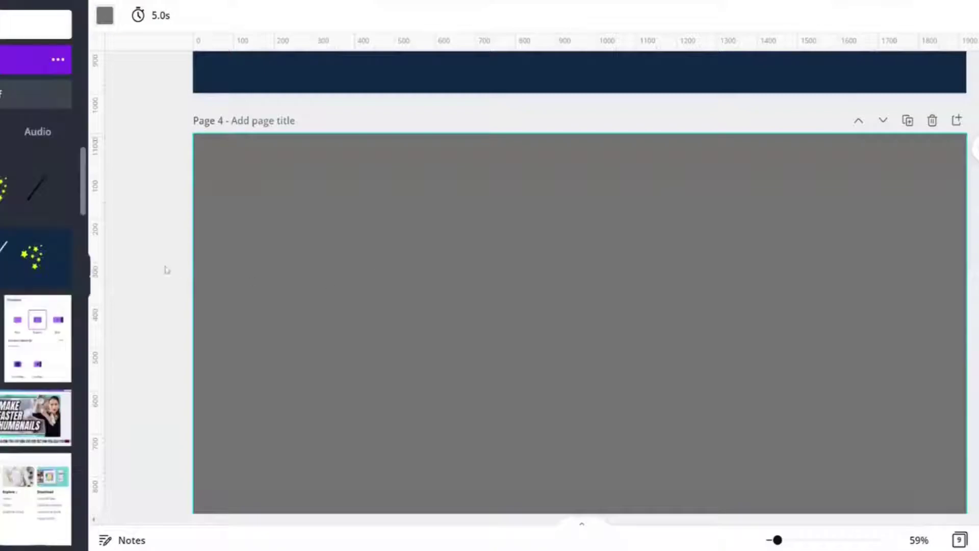
Place the uploaded navy stars-and-stick image on the gray page at a reduced size and remove its background.
left_click(90, 223)
left_click_drag(802, 448, 727, 397)
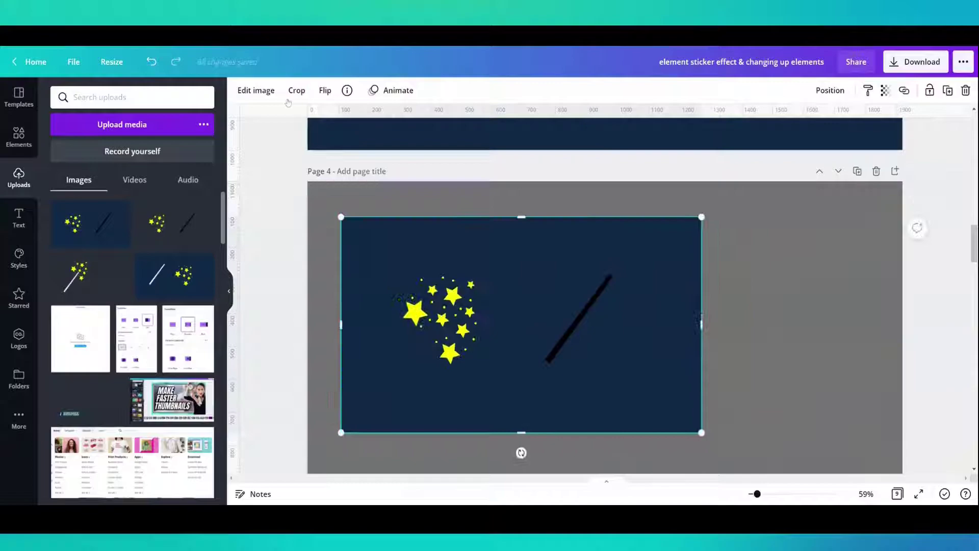
left_click(257, 92)
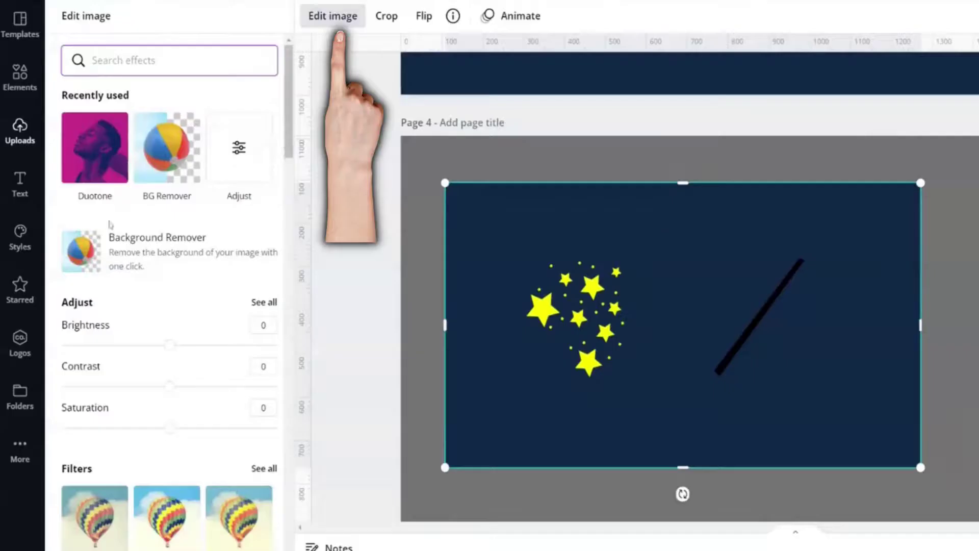
left_click(117, 250)
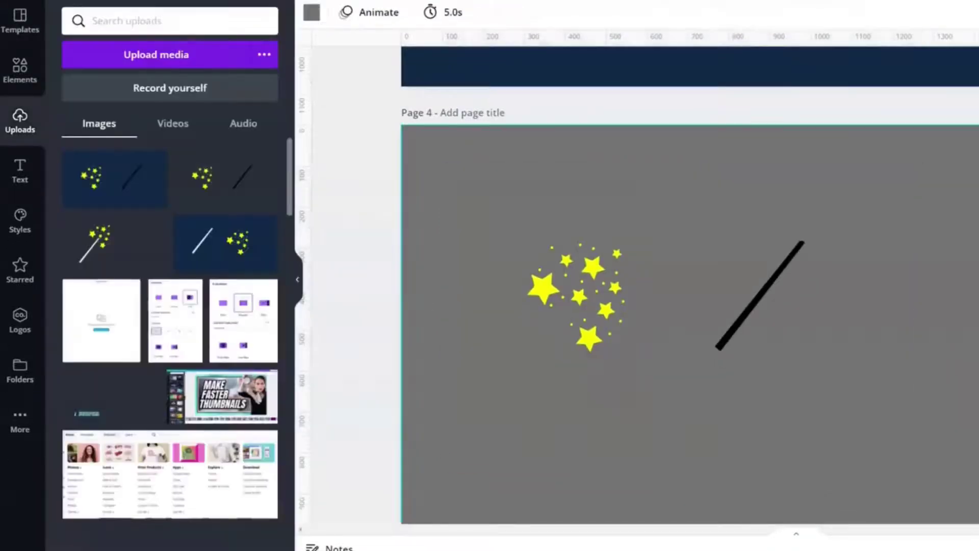
Crop the empty space from both sides of the transparent stars-and-stick image.
left_click(683, 333)
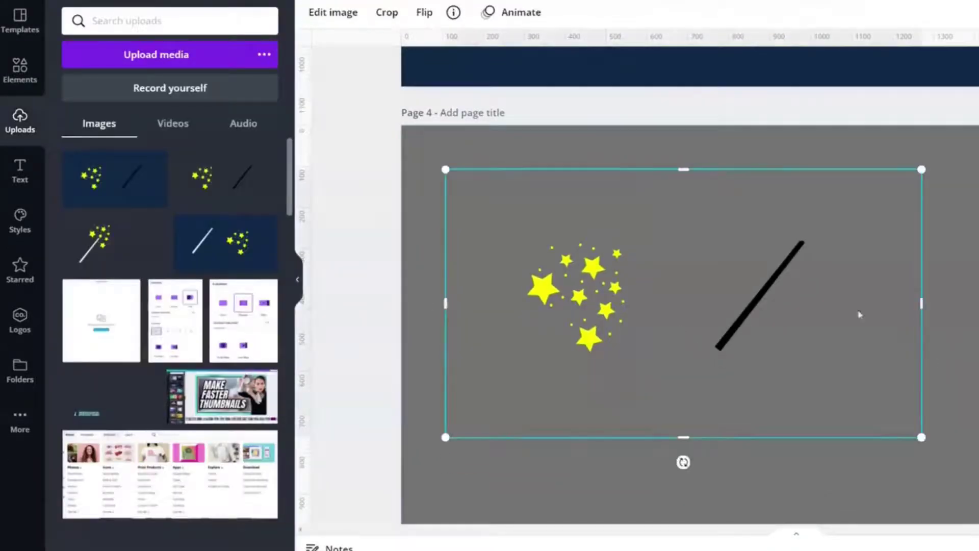
left_click_drag(910, 300, 844, 303)
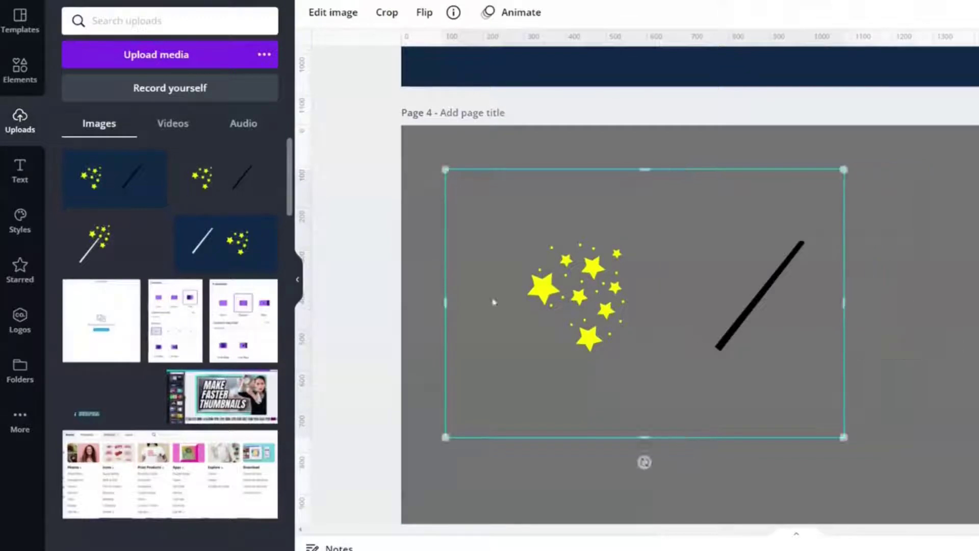
left_click_drag(445, 303, 485, 303)
Add a second copy of the transparent image, trim its side, and place it beside the first.
left_click(240, 179)
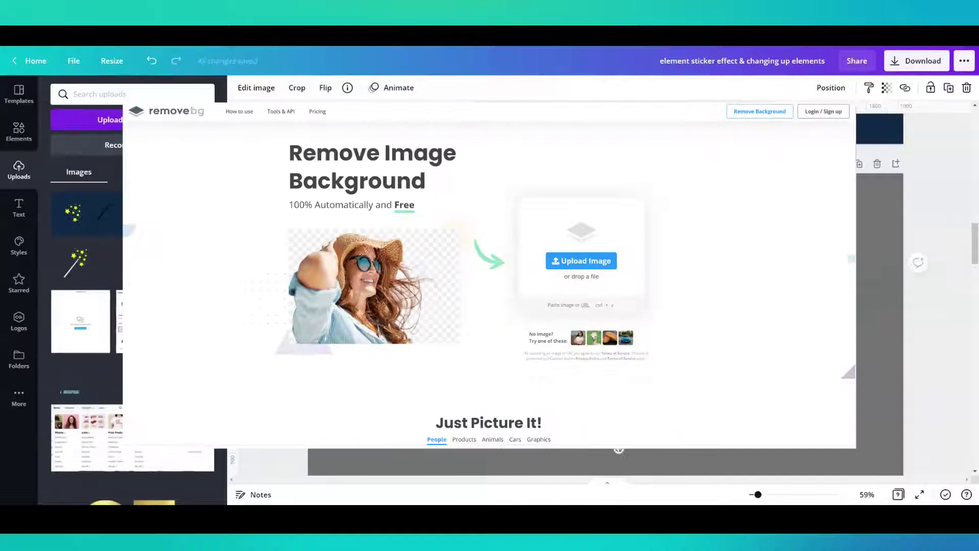
left_click(905, 323)
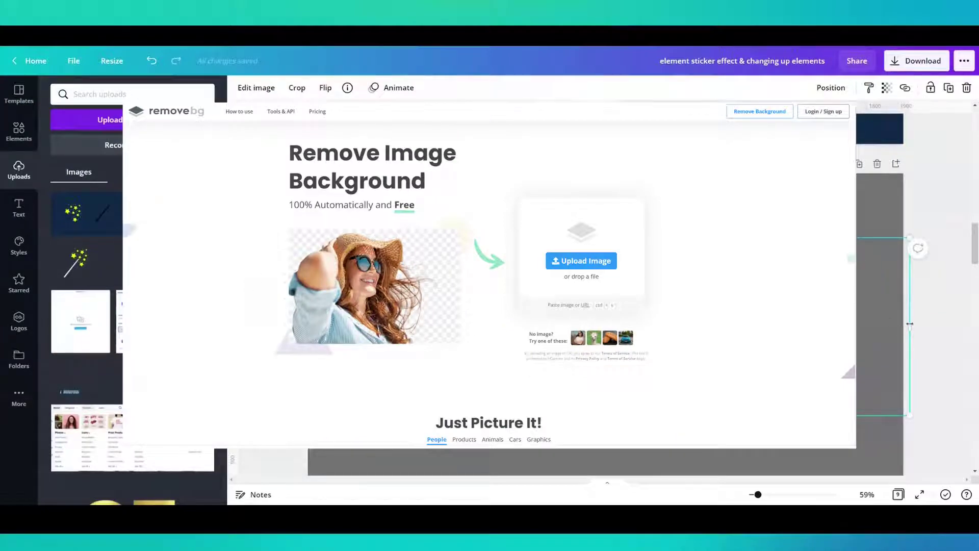
left_click_drag(910, 323, 854, 339)
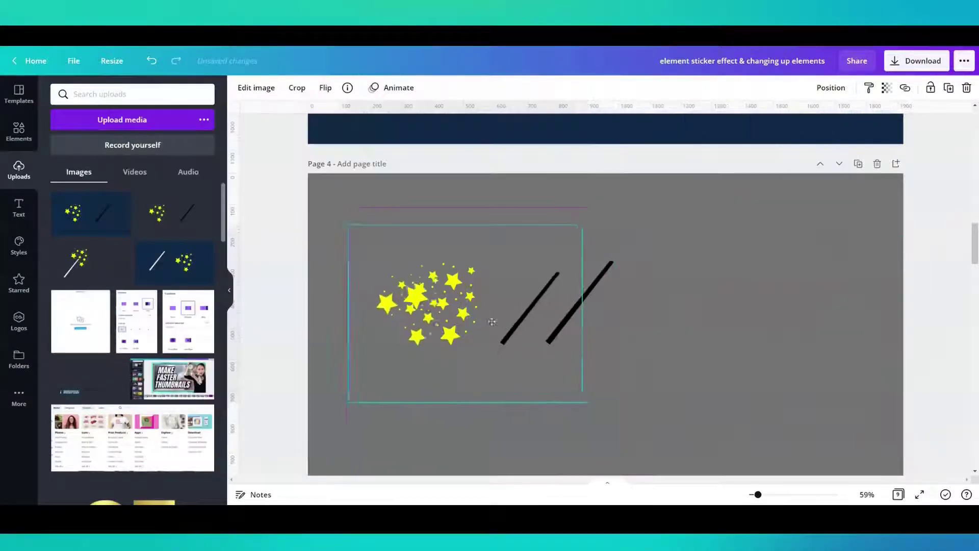
left_click_drag(490, 317, 748, 318)
Crop the empty space from below the stars and stick in the first image.
left_click(482, 407)
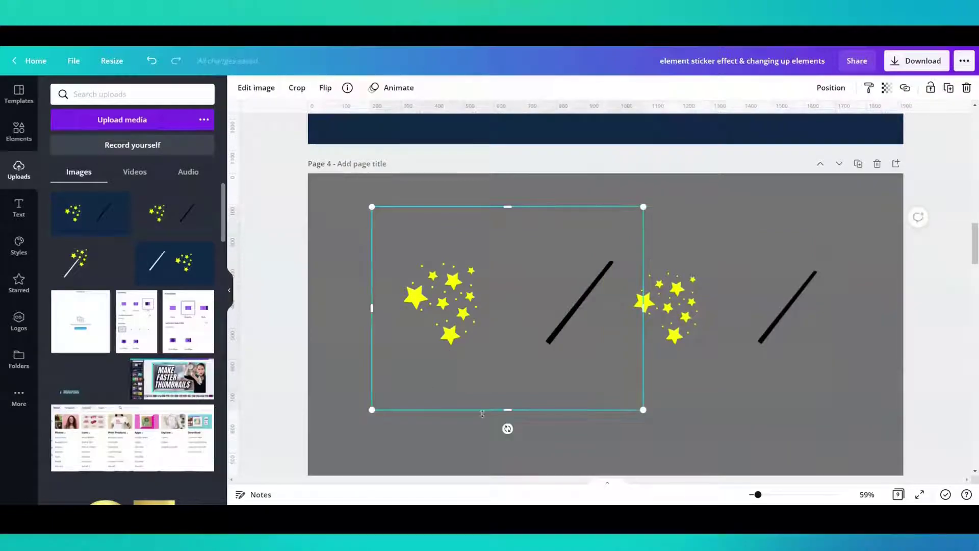
left_click_drag(511, 410, 512, 372)
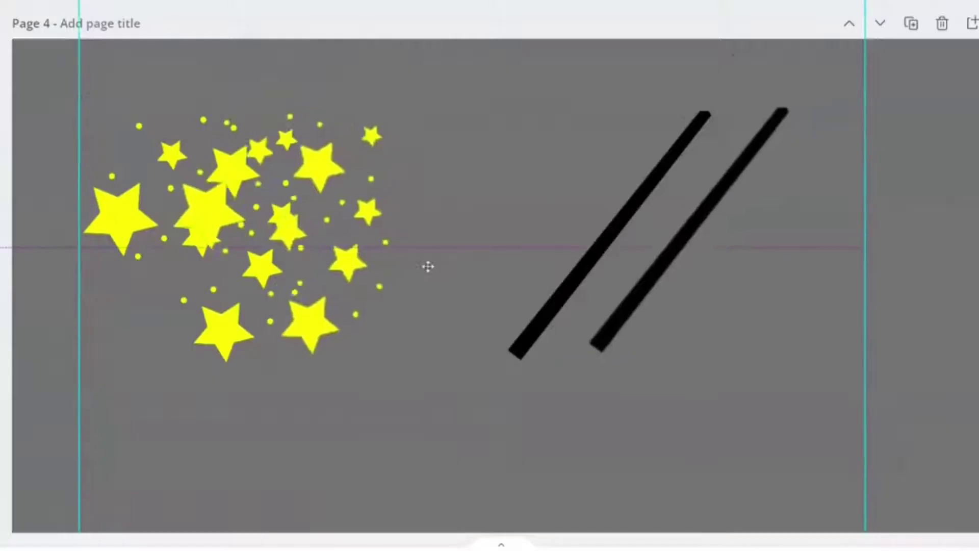
Move the overlapping second image around the page and drag it off the page to discard it.
left_click_drag(429, 266, 594, 271)
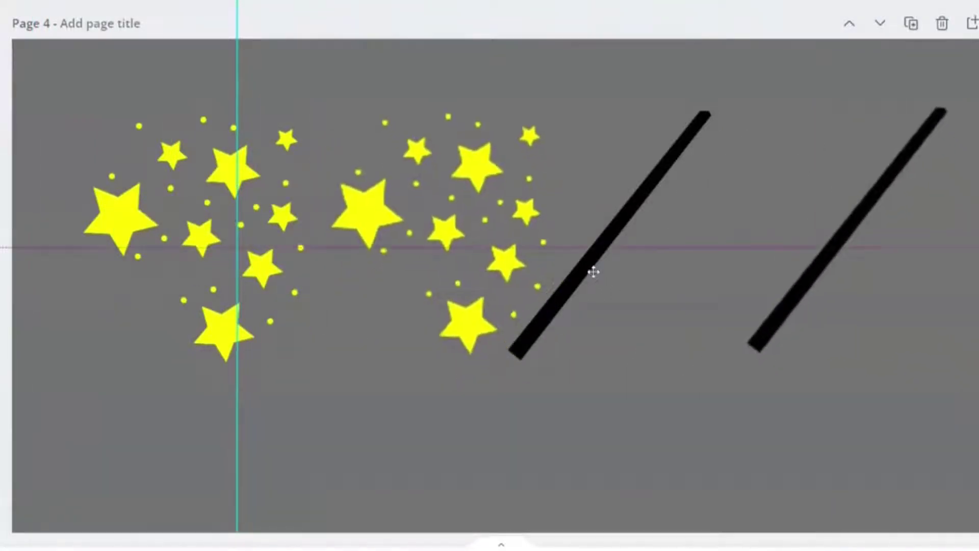
left_click_drag(725, 243, 658, 307)
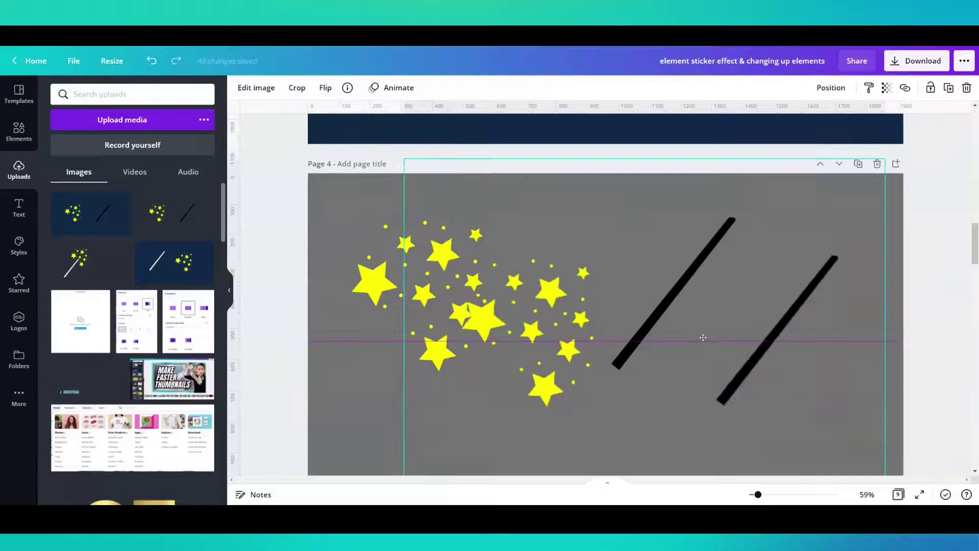
left_click_drag(703, 338, 2, 321)
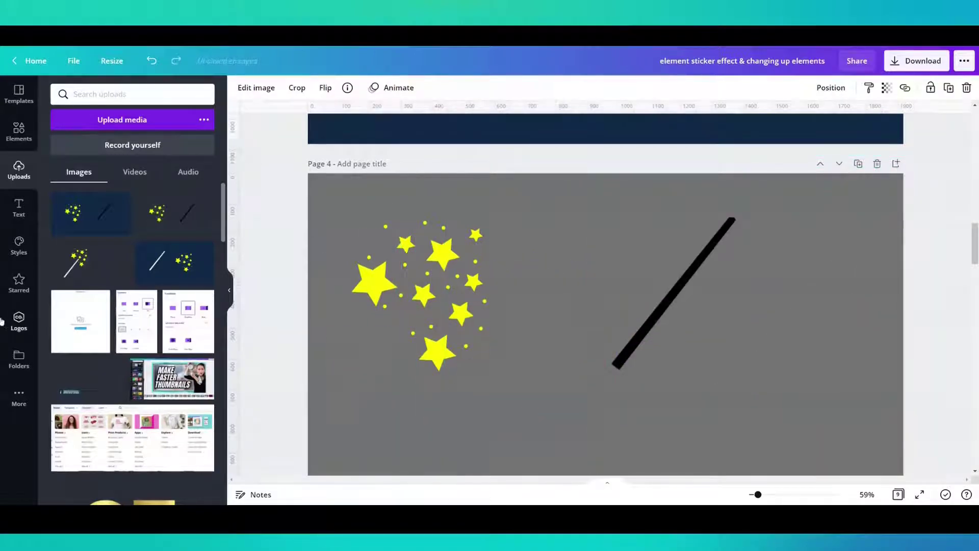
Resize the remaining stars-and-stick image and reposition it so it fits within the gray page.
left_click(457, 293)
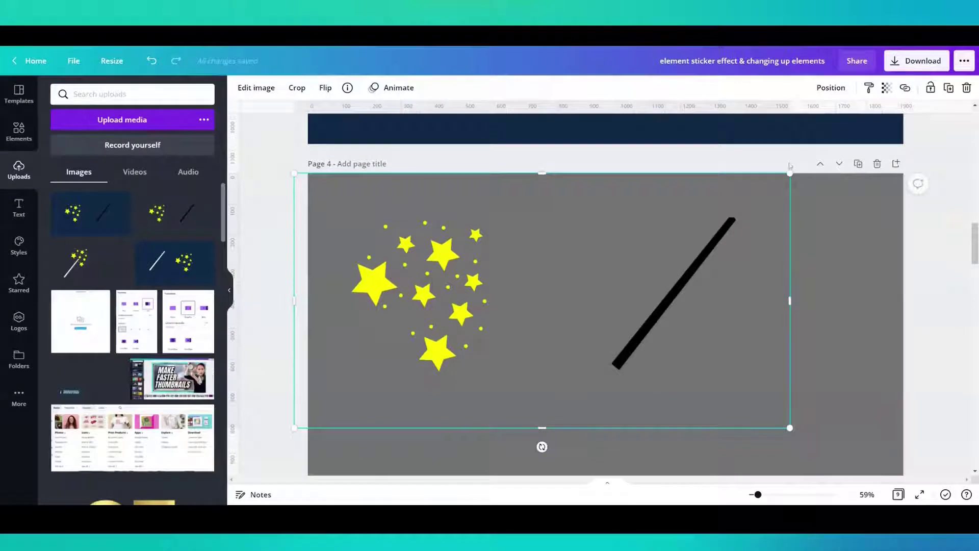
left_click_drag(790, 171, 637, 253)
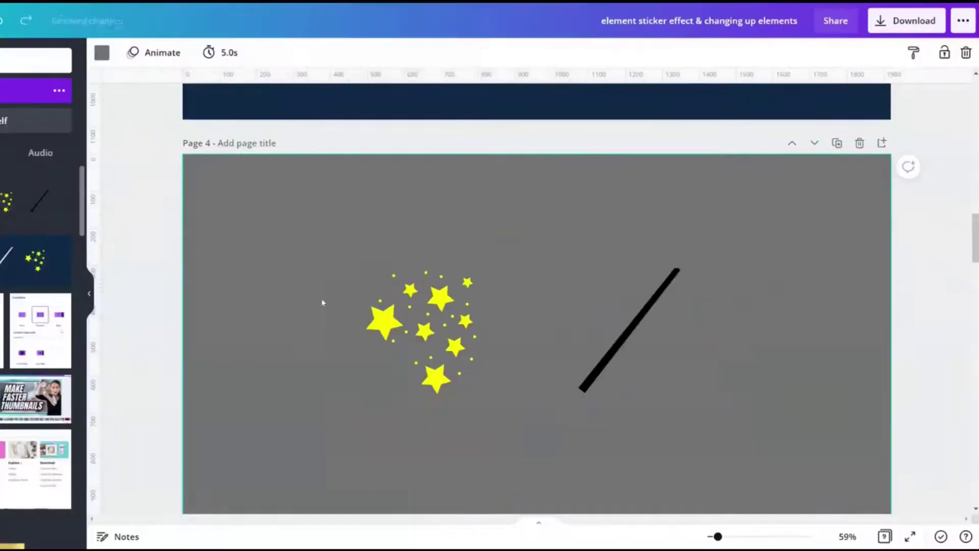
left_click(431, 332)
left_click_drag(523, 336, 404, 313)
left_click_drag(617, 419, 735, 482)
scroll(477, 346, "down", 1)
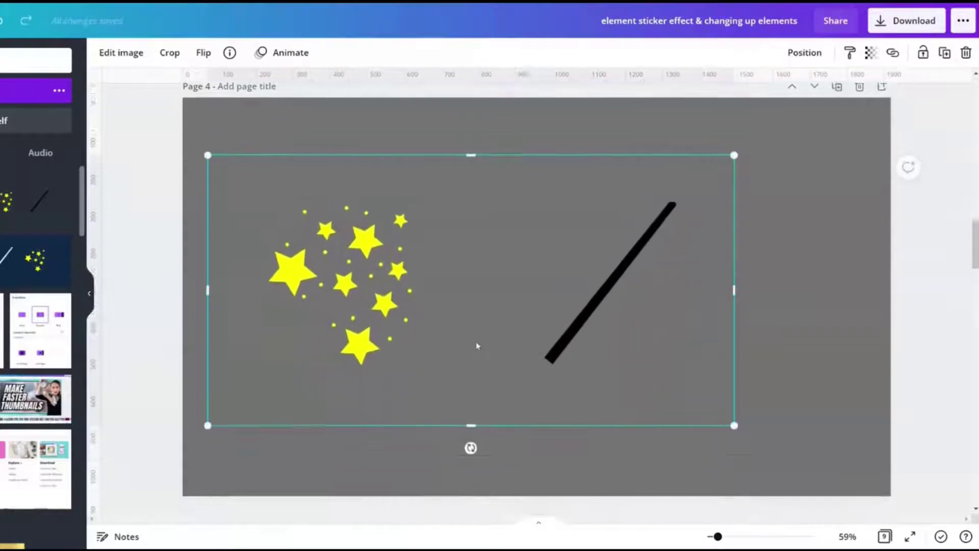
Duplicate the stars-and-stick image and crop the duplicate down to only the stars.
left_click(944, 56)
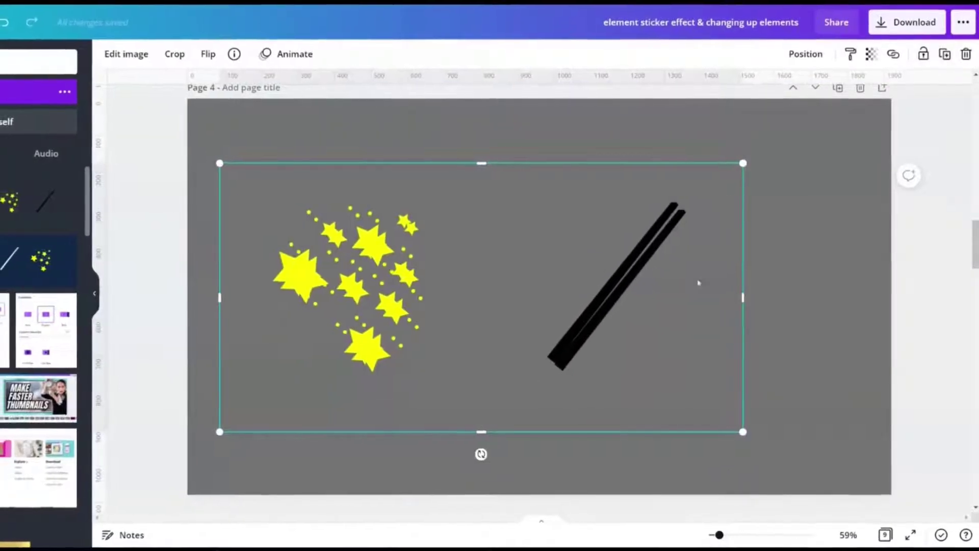
left_click_drag(743, 298, 481, 309)
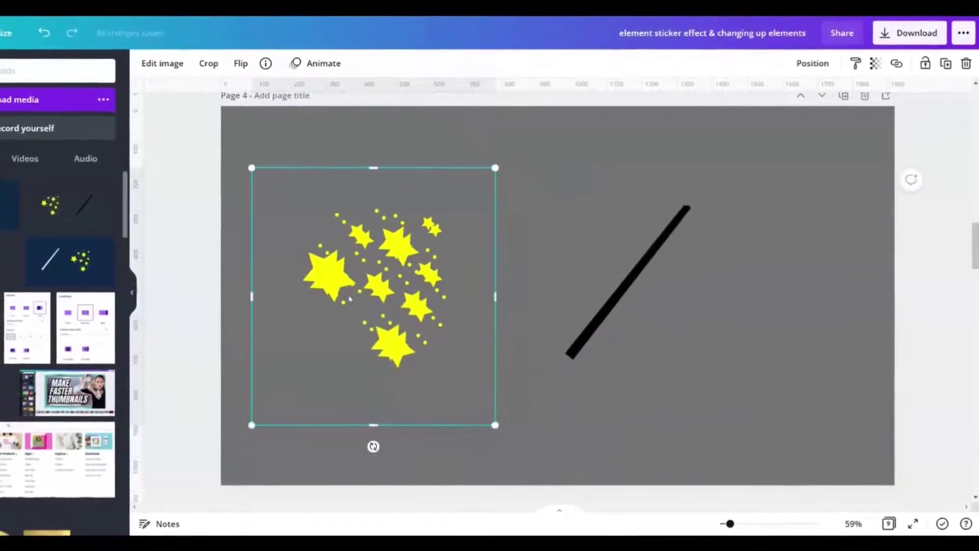
left_click_drag(253, 295, 320, 339)
Crop the original image down to only the stick and select the separate stars image.
left_click(249, 211)
left_click_drag(243, 210, 512, 252)
left_click(459, 301)
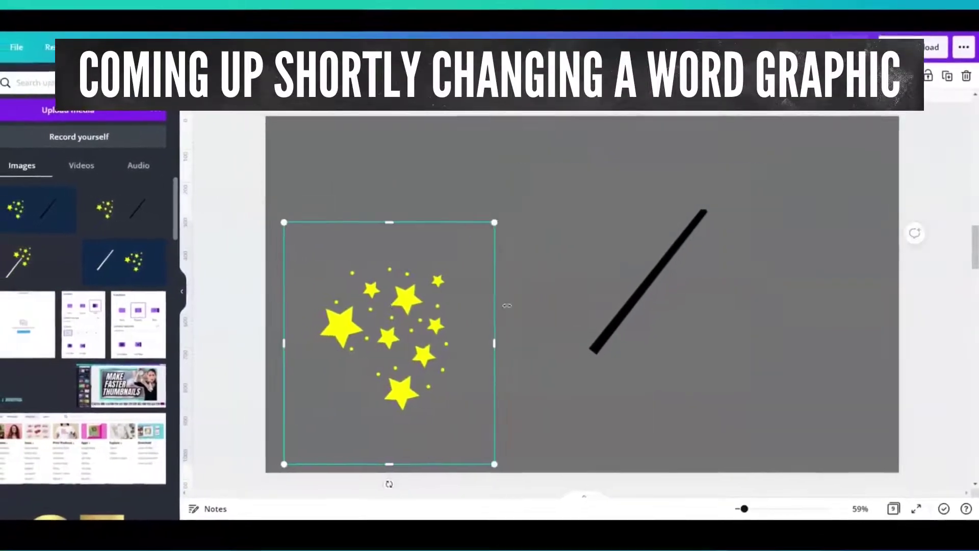
Trim the stars image's lower edge, reposition the stick, and place the stars over the stick's tip to form a wand.
left_click_drag(389, 464, 390, 434)
left_click_drag(648, 281, 556, 337)
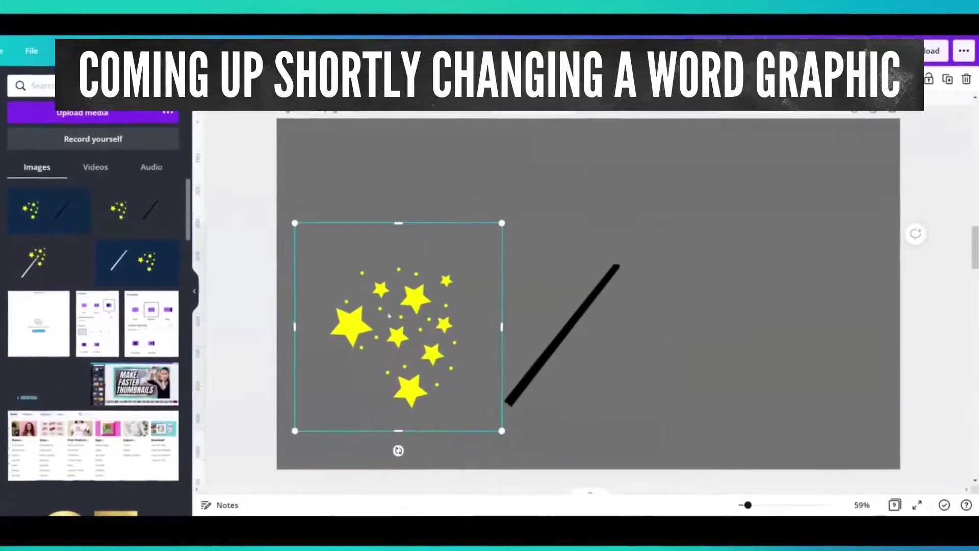
left_click_drag(365, 329, 614, 245)
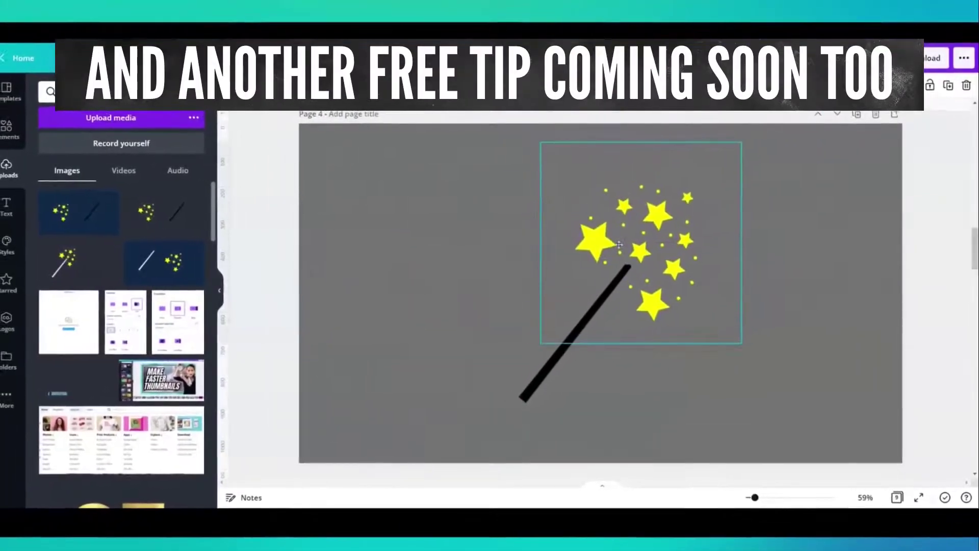
left_click(413, 393)
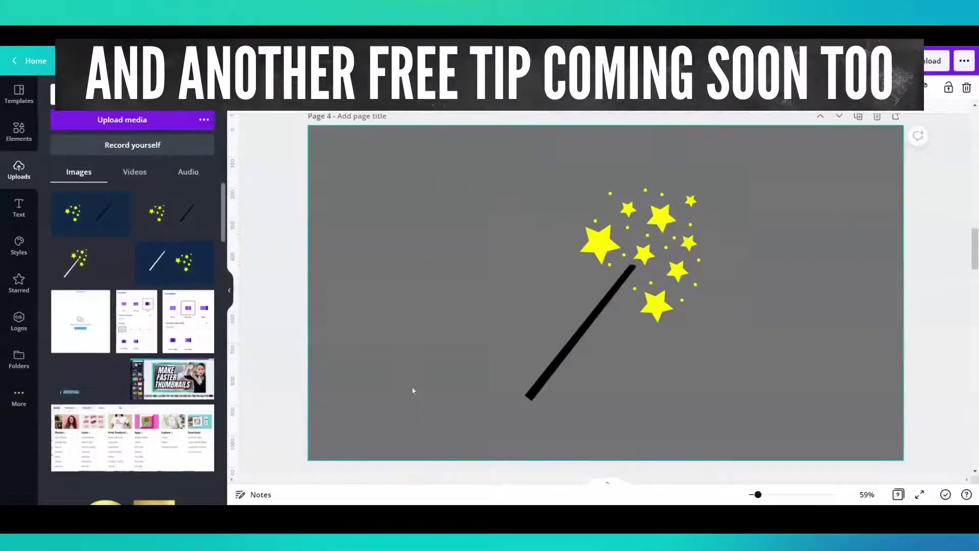
Tighten the upper and side edges of the stars image's frame around the stars.
left_click(674, 158)
left_click_drag(645, 146, 640, 182)
left_click_drag(545, 260, 568, 261)
left_click(634, 398)
left_click(730, 401)
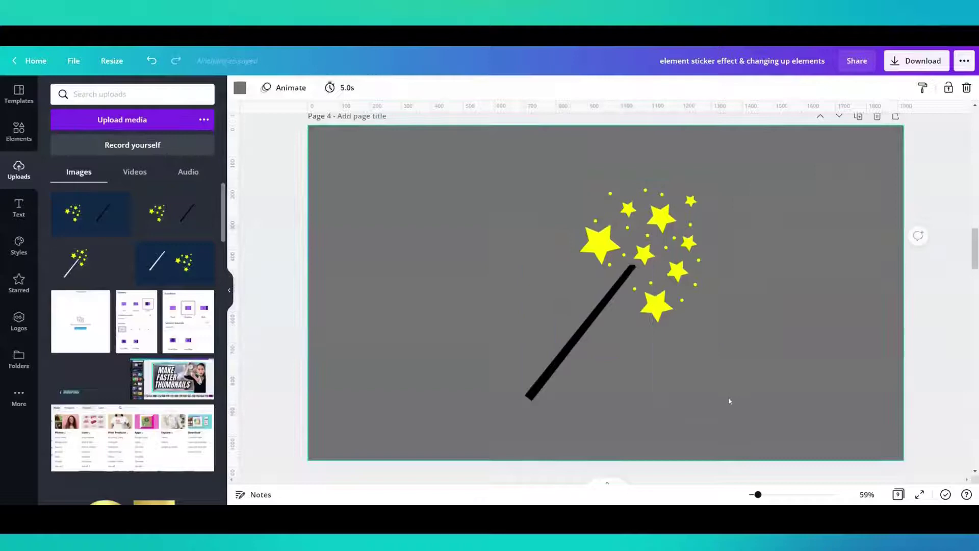
Group the stars and stick into one wand graphic and select the group.
key("ctrl+a")
key("ctrl+g")
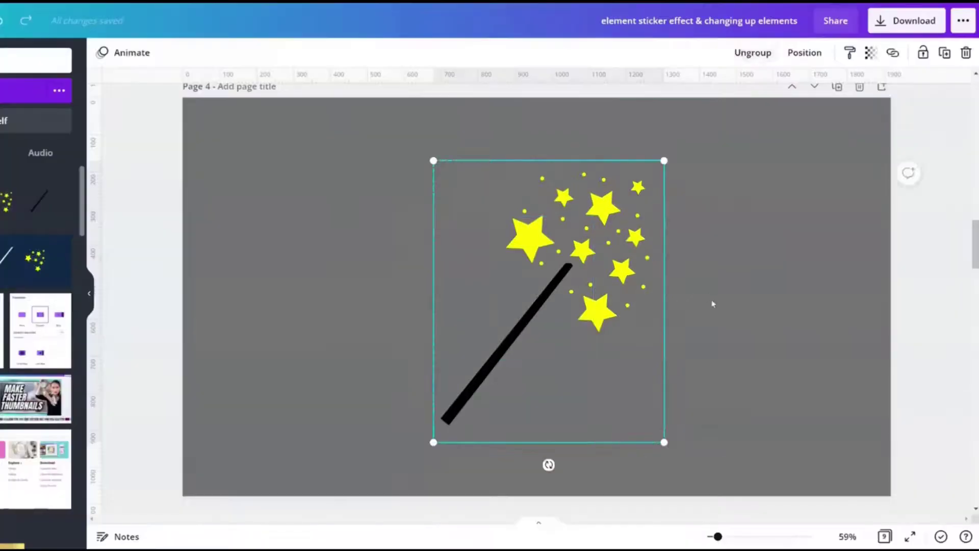
left_click(713, 304)
left_click(556, 322)
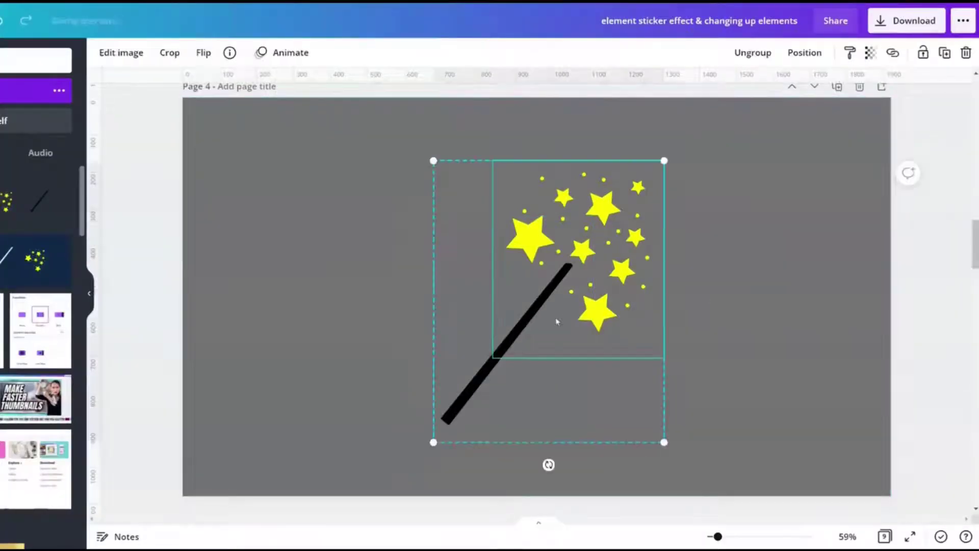
Move the grouped wand to the page's upper-left area, shrink it to a smaller size, and open the download options.
left_click_drag(517, 346, 339, 341)
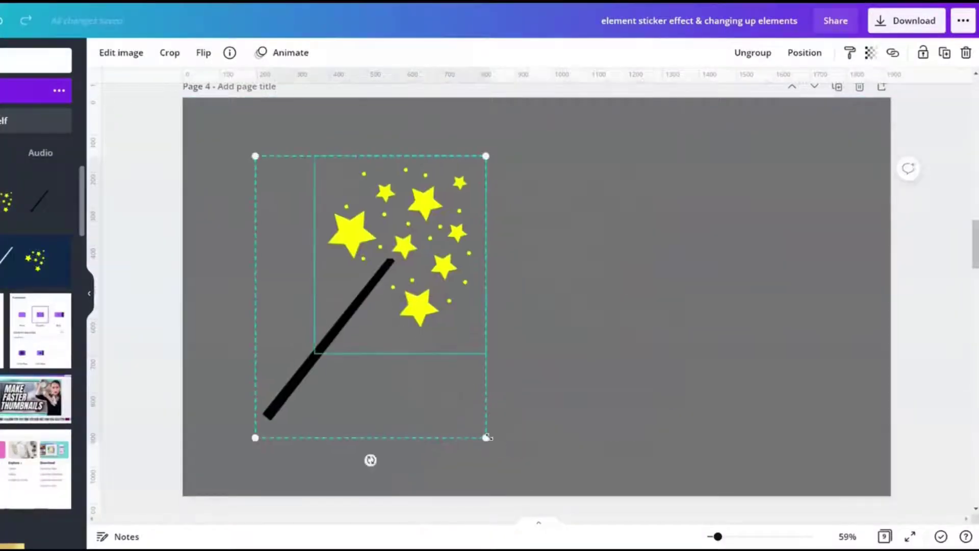
left_click_drag(480, 439, 391, 323)
left_click(427, 290)
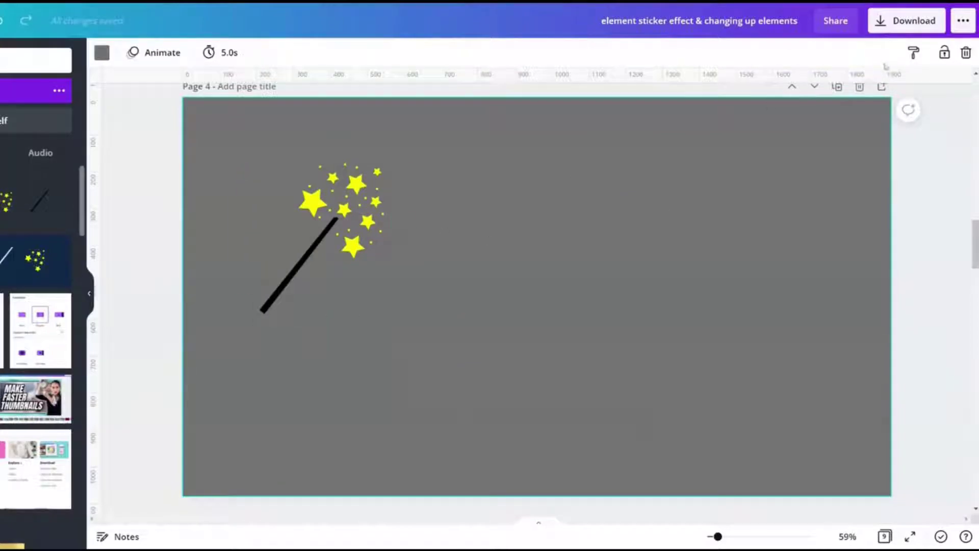
left_click(907, 20)
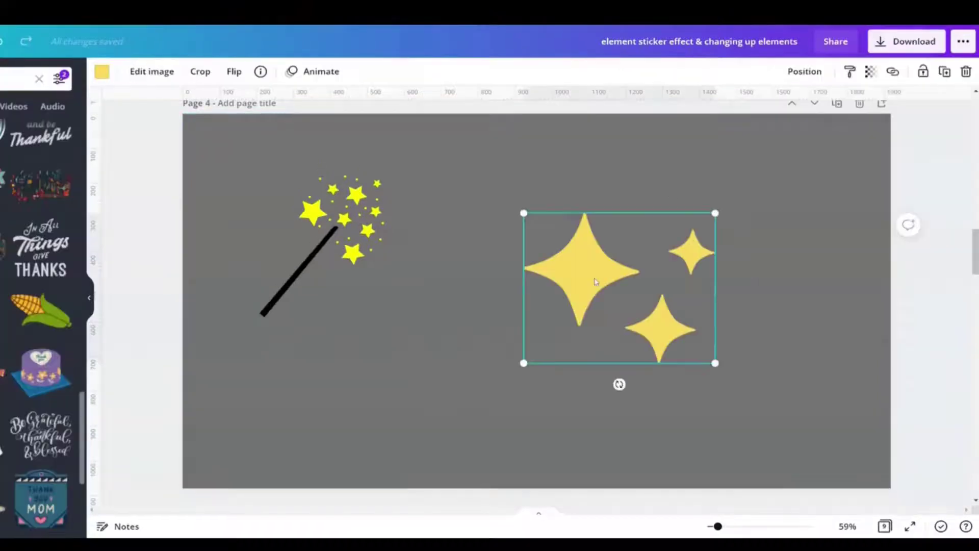
Check the three-sparkle graphic's details, recolor it bright yellow, and set one of the two copies to black.
left_click(260, 71)
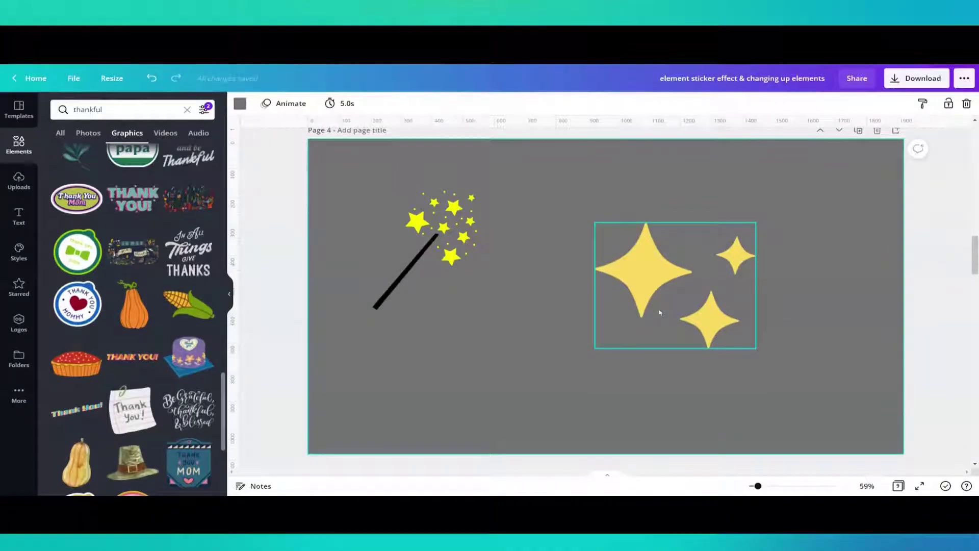
left_click(660, 312)
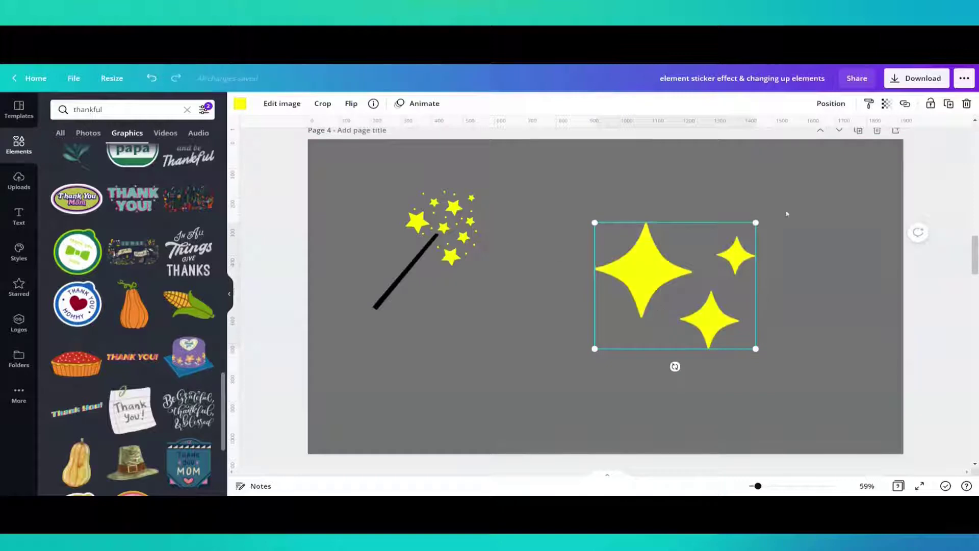
left_click(240, 104)
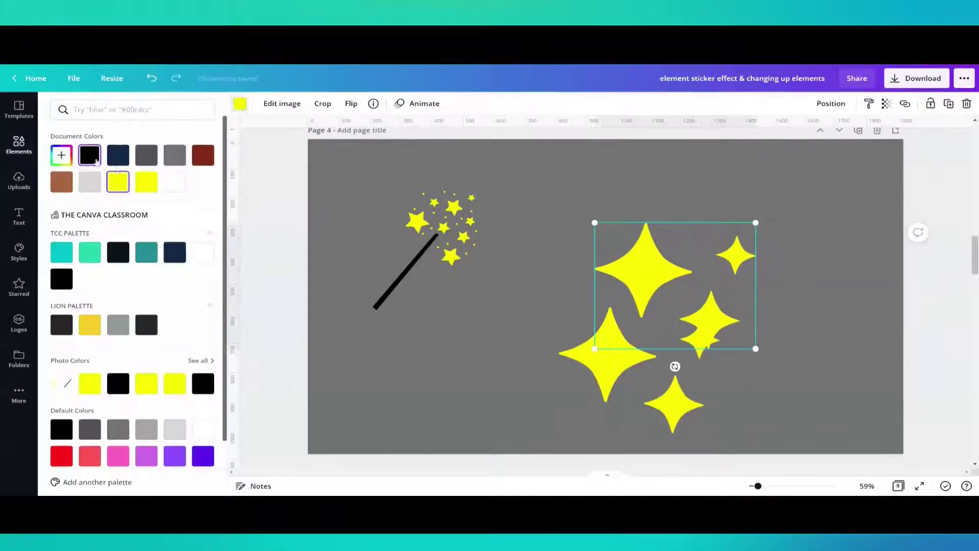
left_click(91, 161)
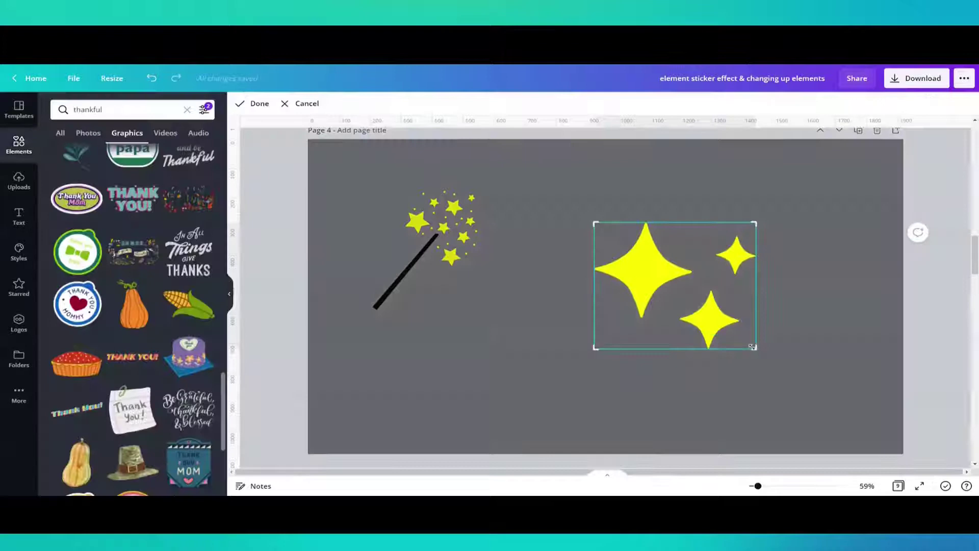
Crop the yellow graphic down to its large sparkle and align a full black copy over the sparkles.
left_click_drag(755, 348, 699, 319)
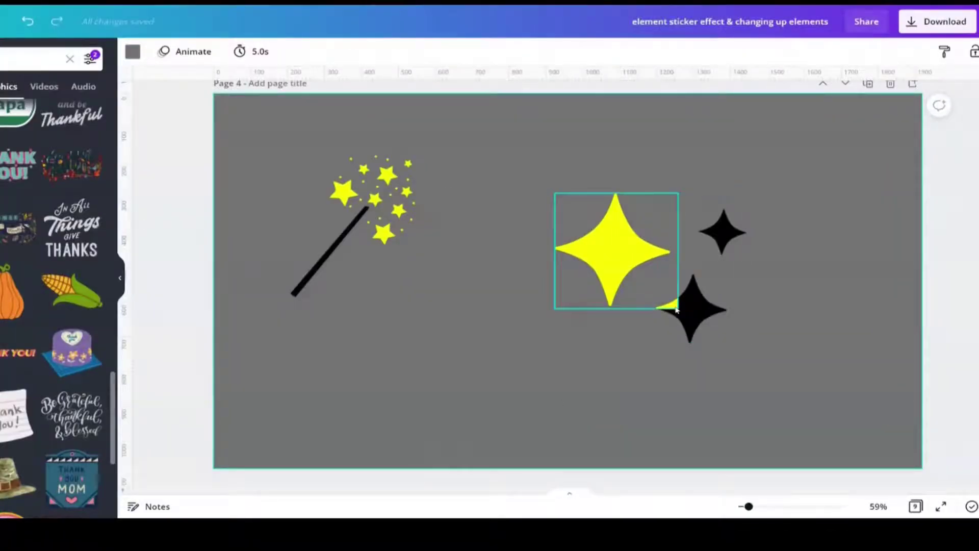
left_click(688, 242)
mouse_move(686, 247)
left_mouse_down()
mouse_move(676, 239)
mouse_move(684, 241)
left_mouse_up()
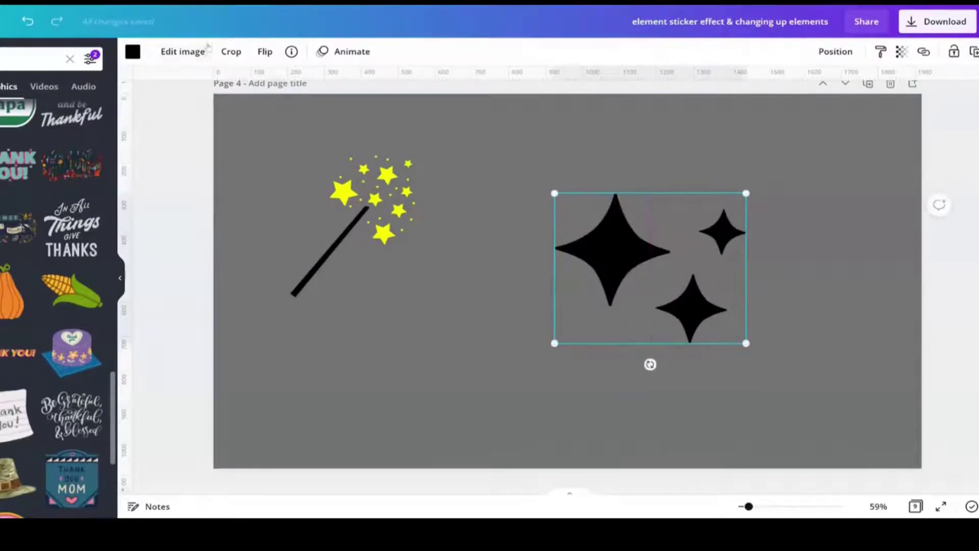
Recolor the front black copy pink and crop it down to only the lower sparkle.
left_click(132, 54)
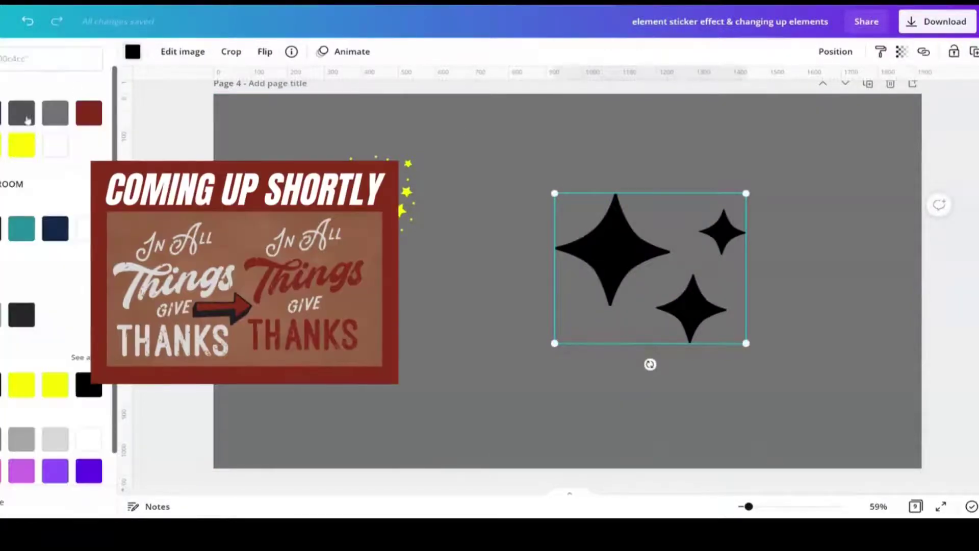
scroll(22, 148, "down", 2)
left_click(2, 395)
double_click(566, 332)
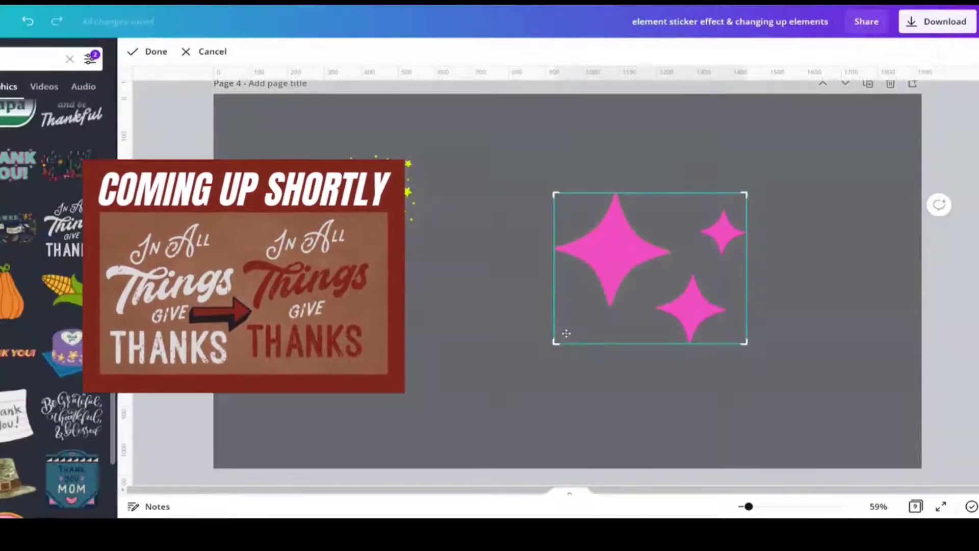
left_click_drag(555, 343, 656, 367)
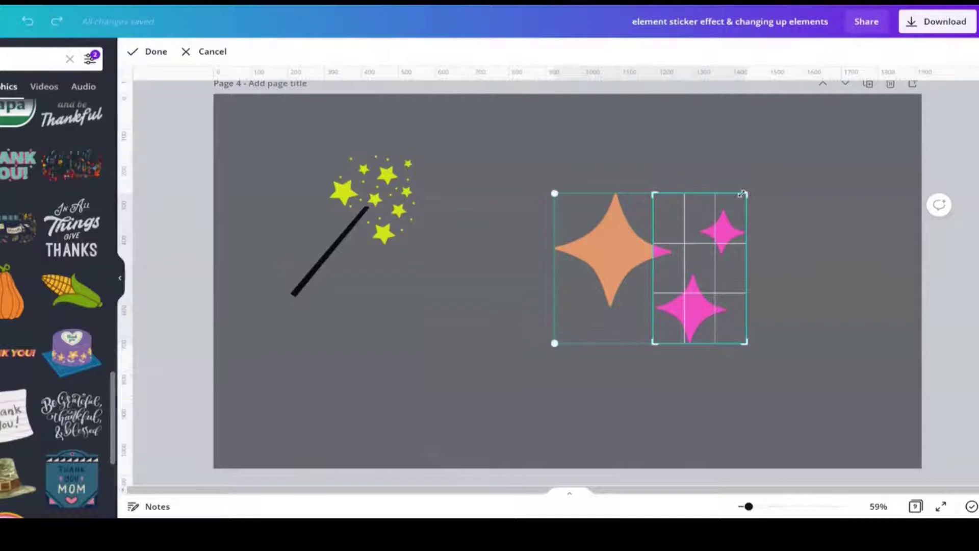
left_click_drag(742, 194, 741, 278)
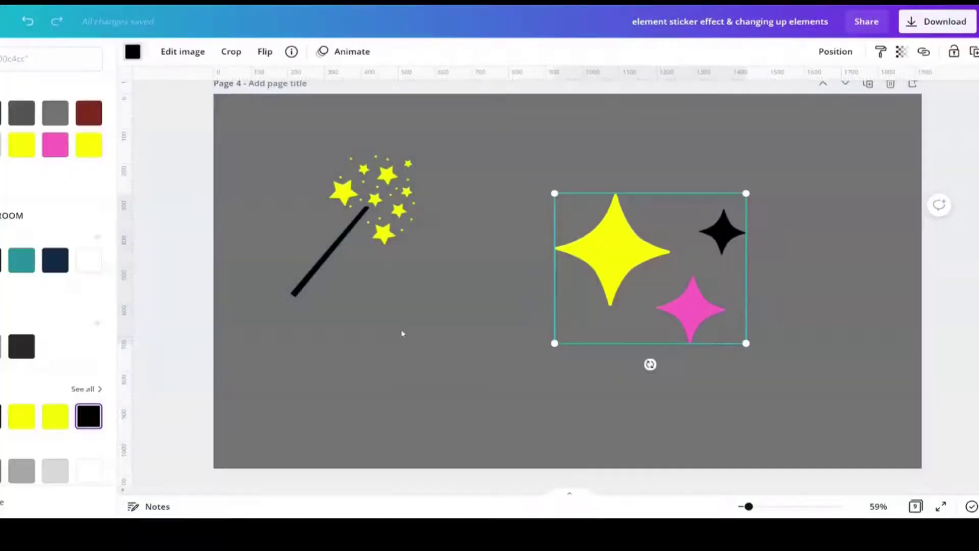
Recolor the large sparkle white and the pink lower sparkle yellow.
left_click(600, 262)
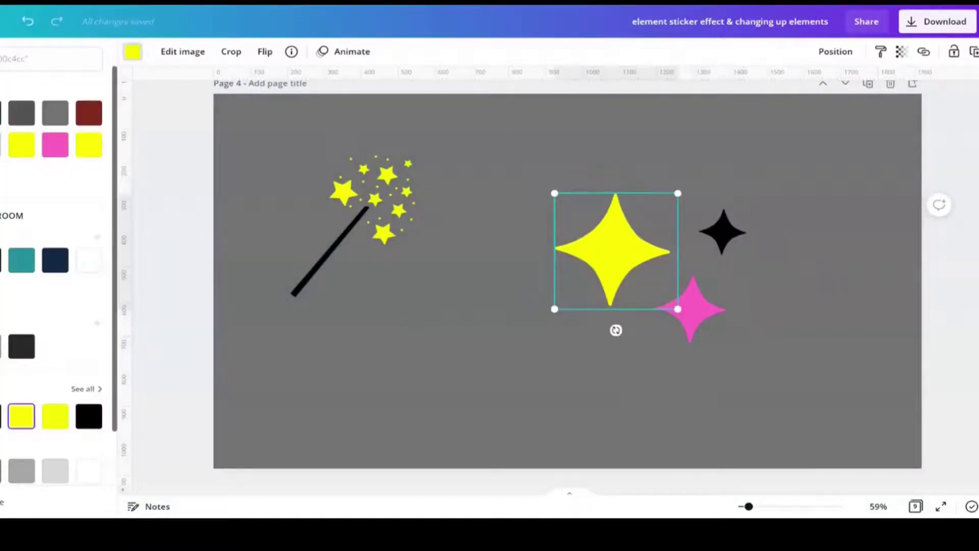
left_click(96, 476)
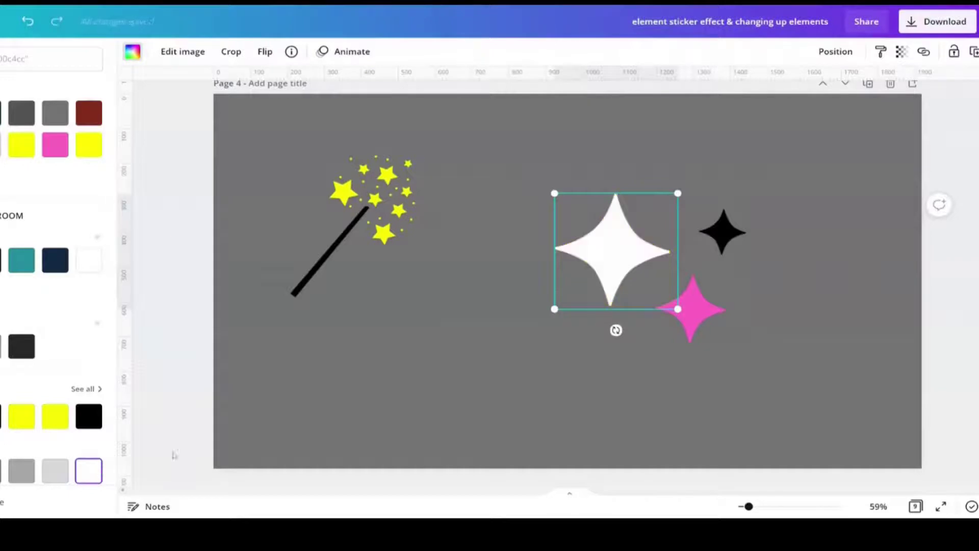
left_click(679, 310)
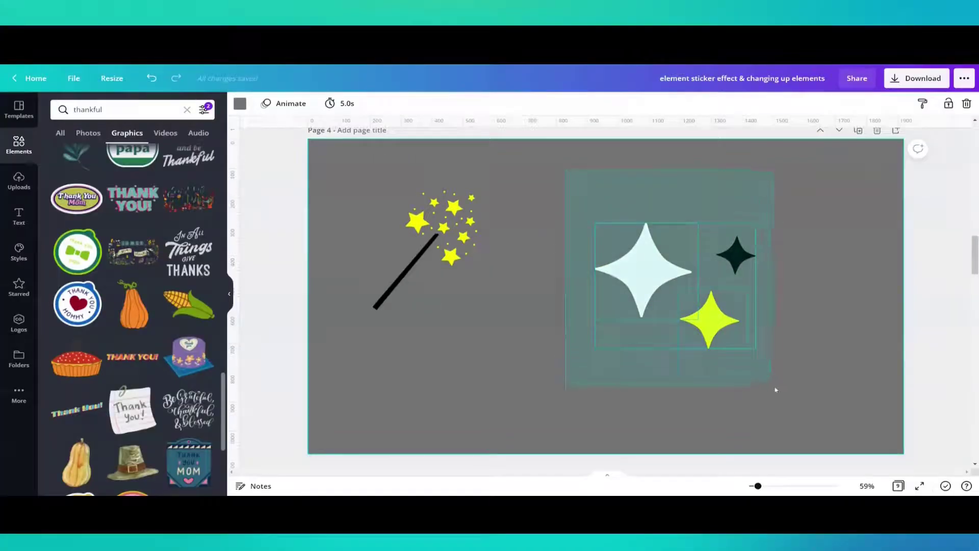
Group the three sparkles, move them onto the navy page above, and shrink them near its lower-left area.
left_click_drag(775, 389, 776, 391)
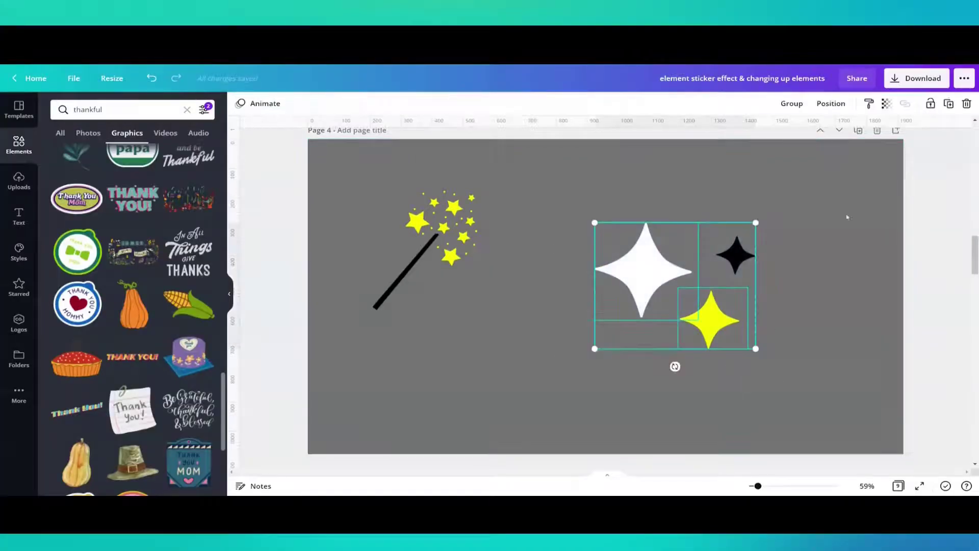
left_click(792, 103)
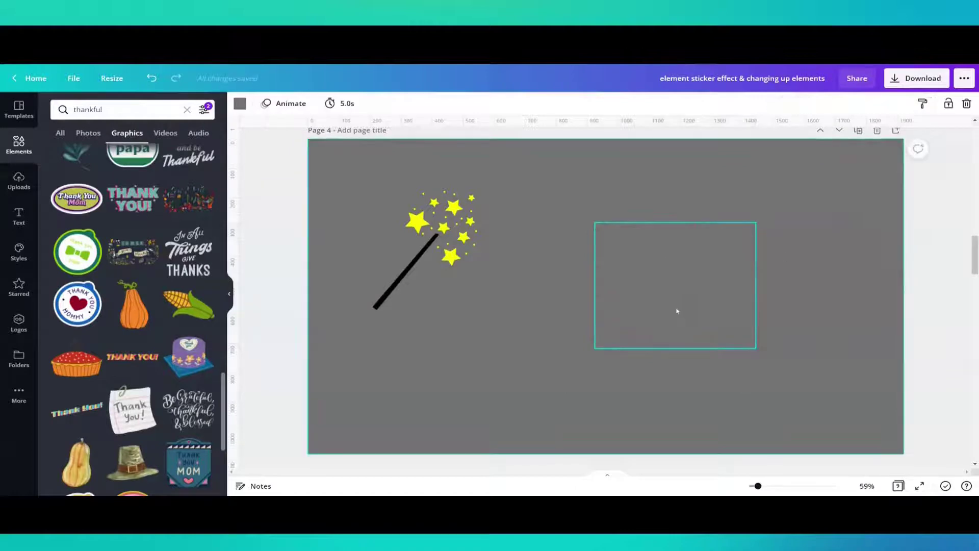
mouse_move(675, 308)
left_mouse_down()
mouse_move(706, 271)
mouse_move(691, 252)
mouse_move(682, 322)
left_mouse_up()
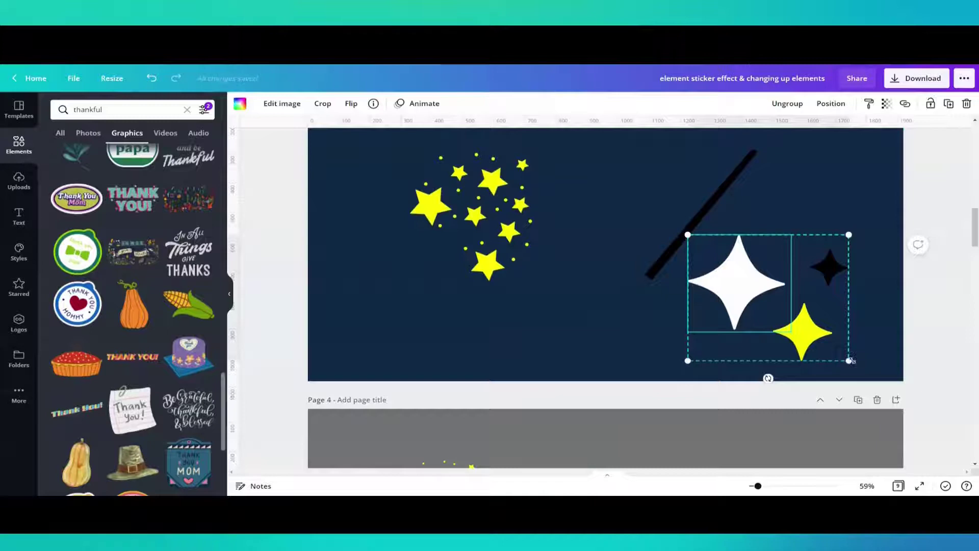
left_click_drag(849, 361, 367, 330)
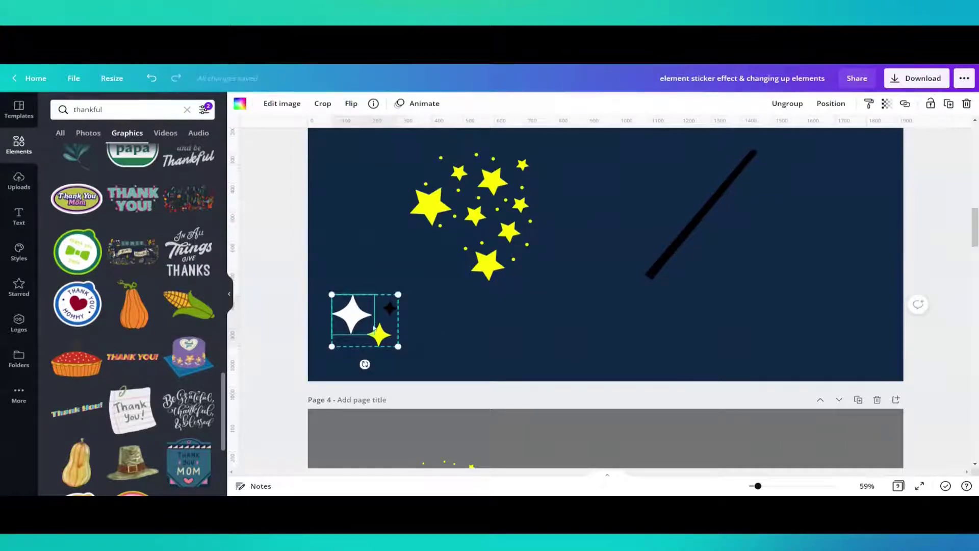
left_click_drag(374, 329, 428, 319)
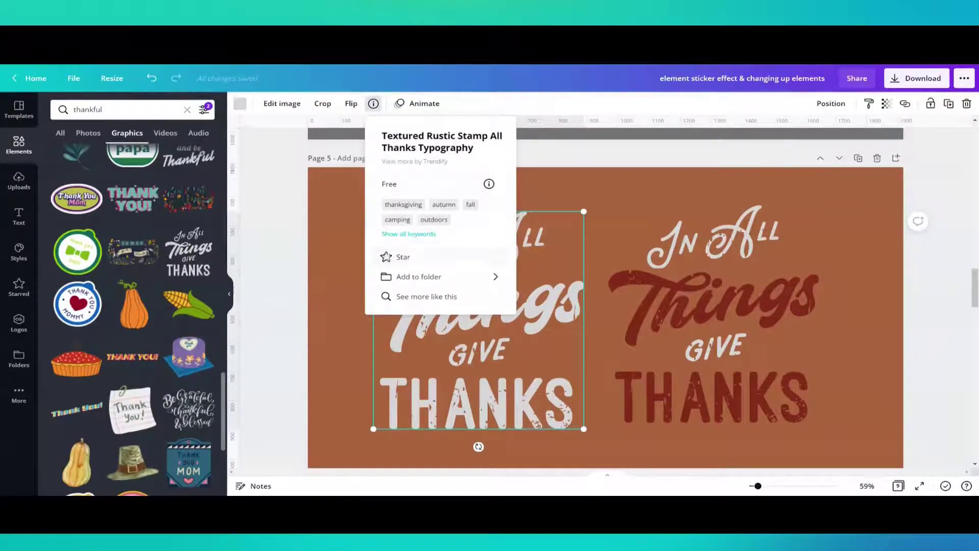
Duplicate the white "In All Things Give Thanks" graphic on page 5 and move the copy toward the page's left side.
left_click(400, 257)
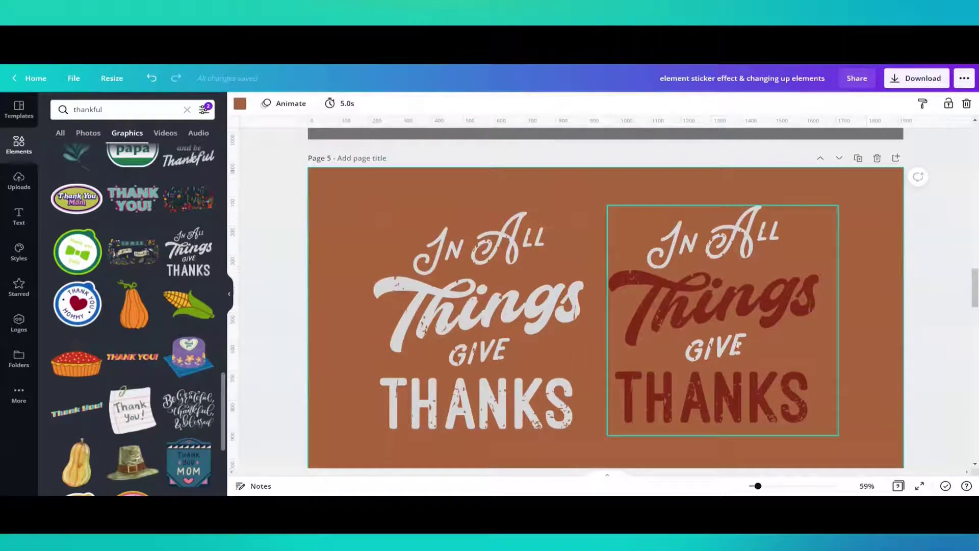
left_click(490, 379)
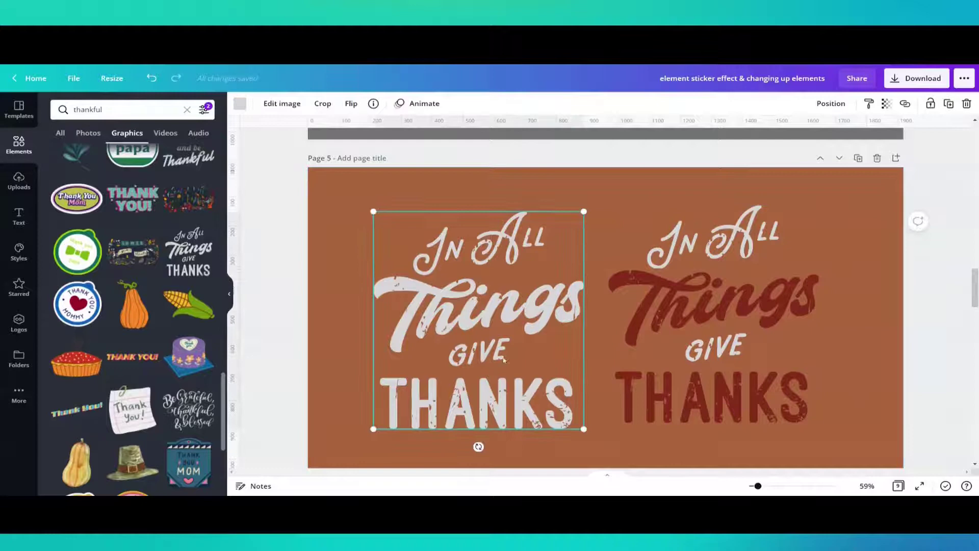
left_click(949, 103)
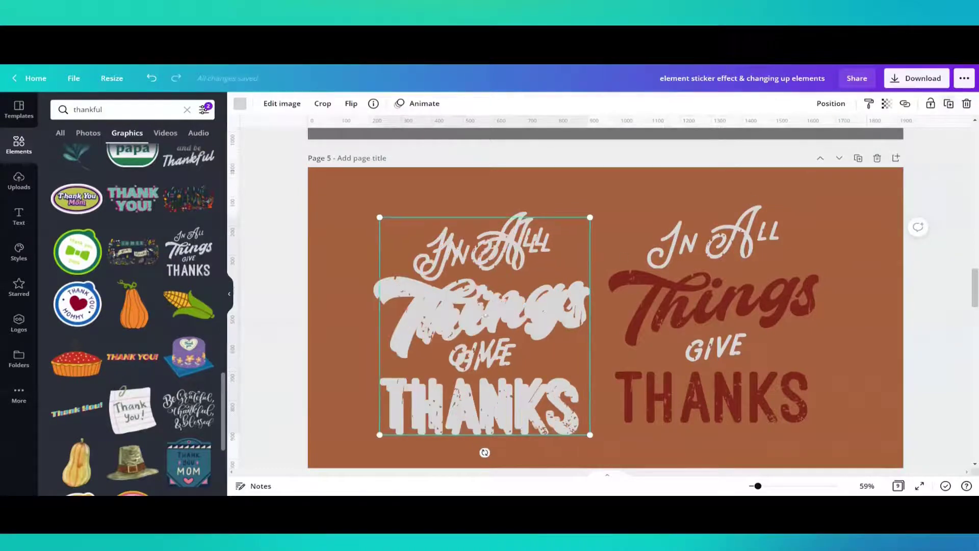
left_click_drag(486, 316, 457, 292)
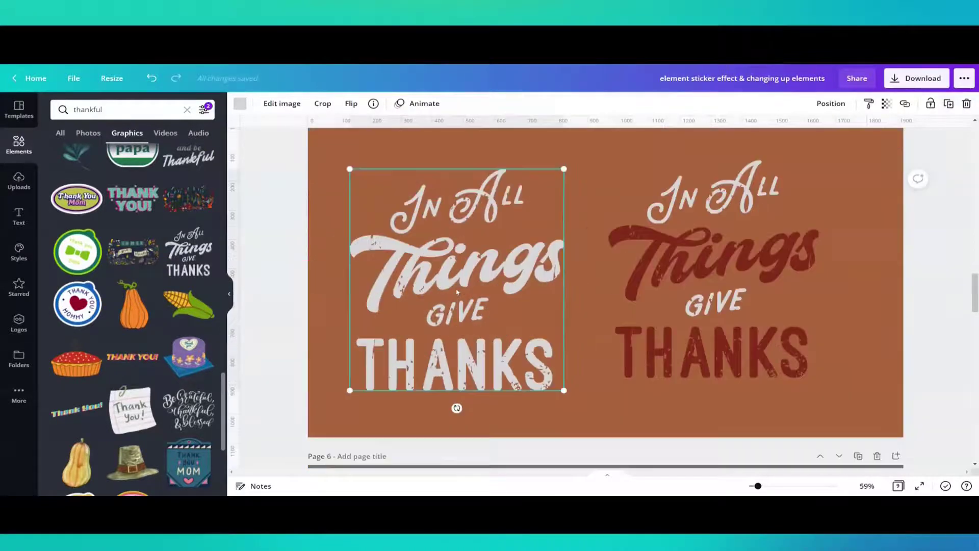
Crop the white word graphic down to "In All" and select the matching piece in the finished two-color example.
double_click(500, 316)
left_click_drag(561, 393, 603, 238)
left_click(611, 209)
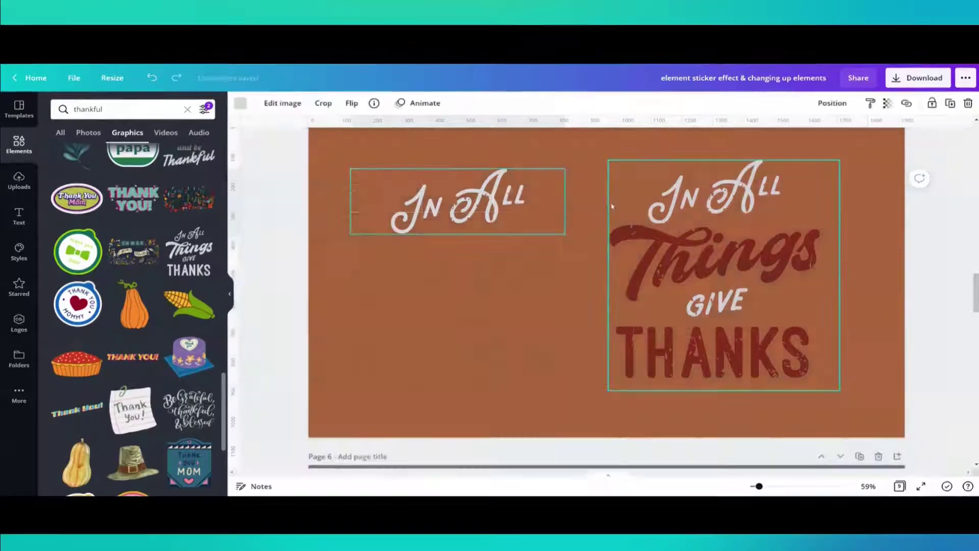
double_click(625, 204)
left_click(464, 321)
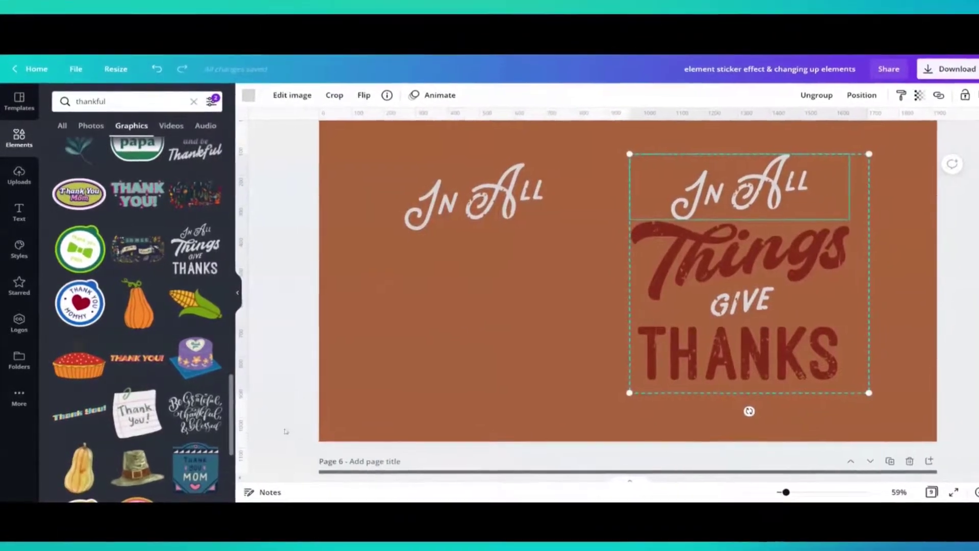
Duplicate the white "In All" piece in place and crop the copy so it shows only the "Things" line.
left_click(504, 220)
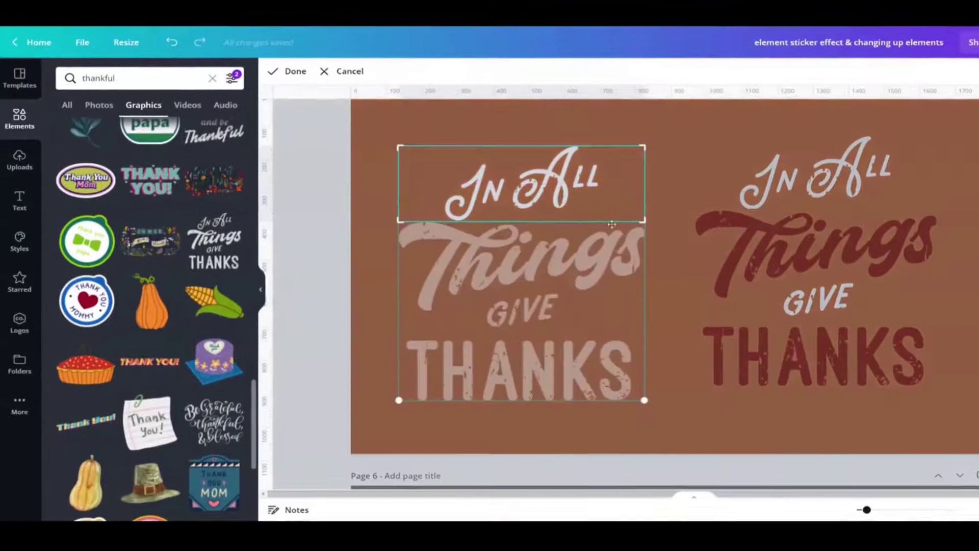
left_click_drag(612, 224, 661, 313)
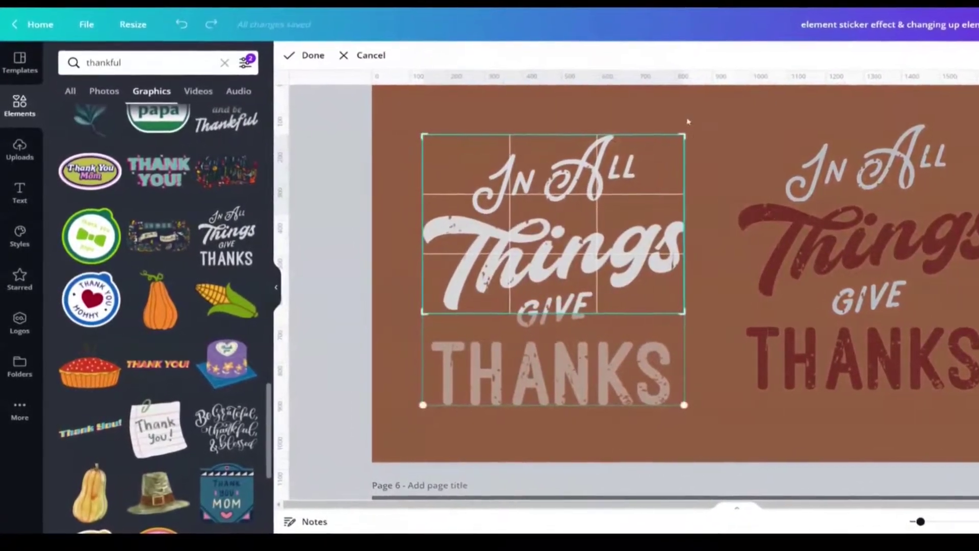
left_click_drag(684, 136, 688, 215)
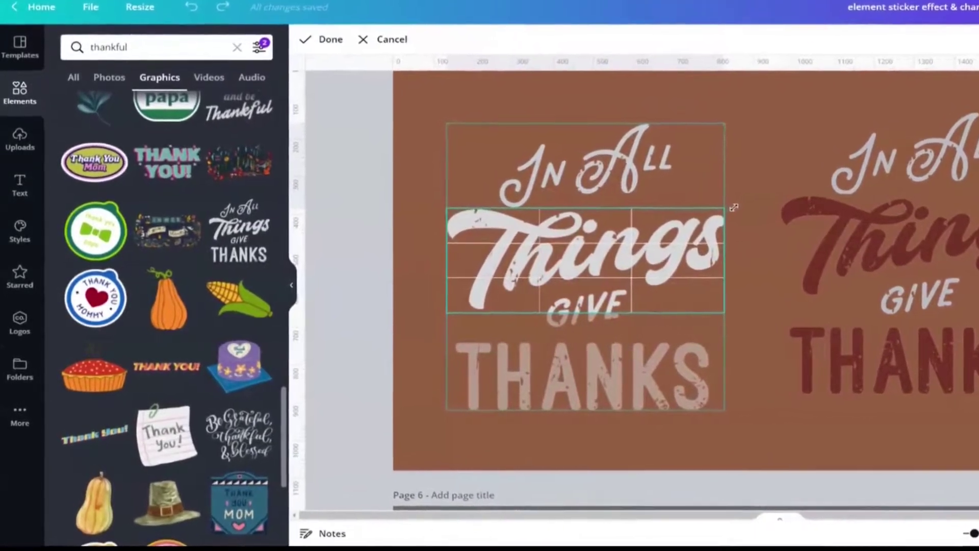
left_click(759, 161)
left_click(638, 240)
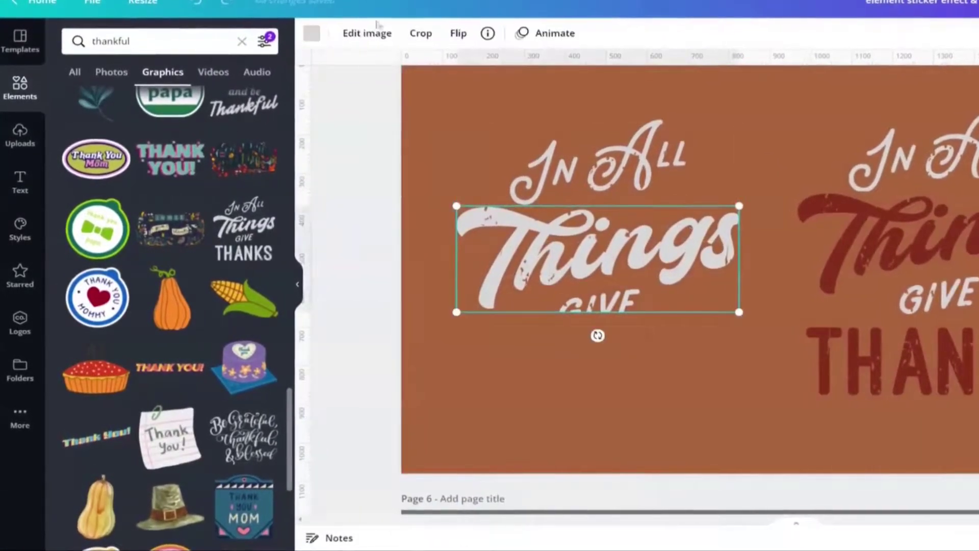
Recolor the cropped "Things" piece with the dark red document color.
left_click(313, 34)
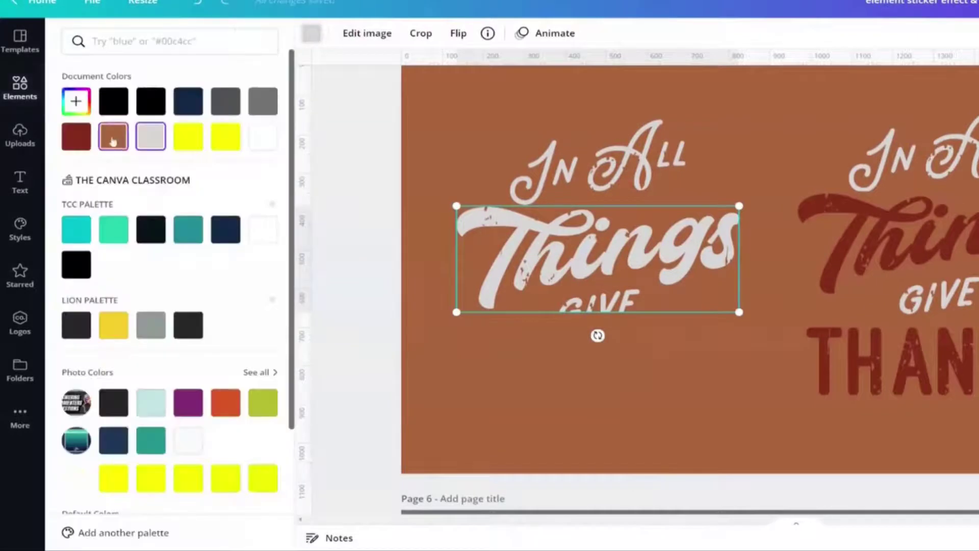
left_click(84, 141)
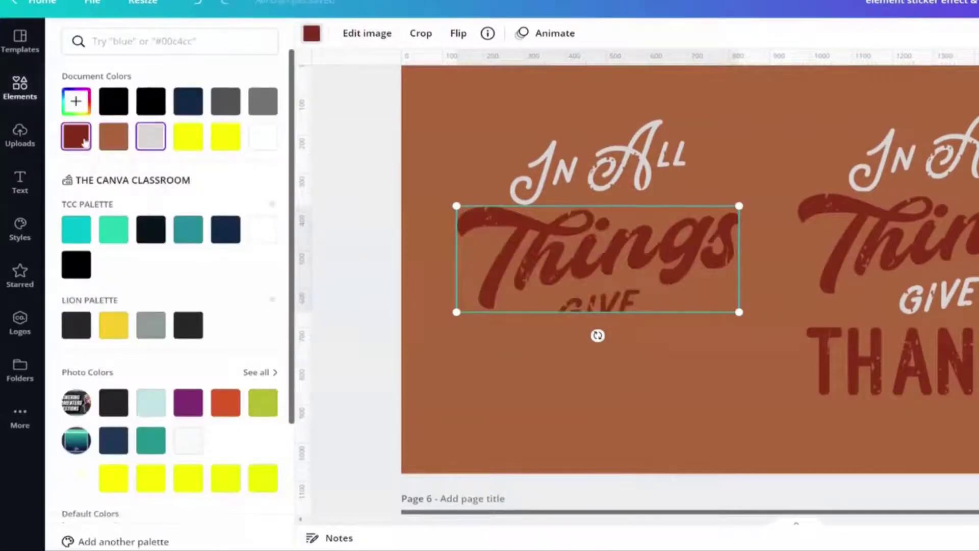
left_click(76, 101)
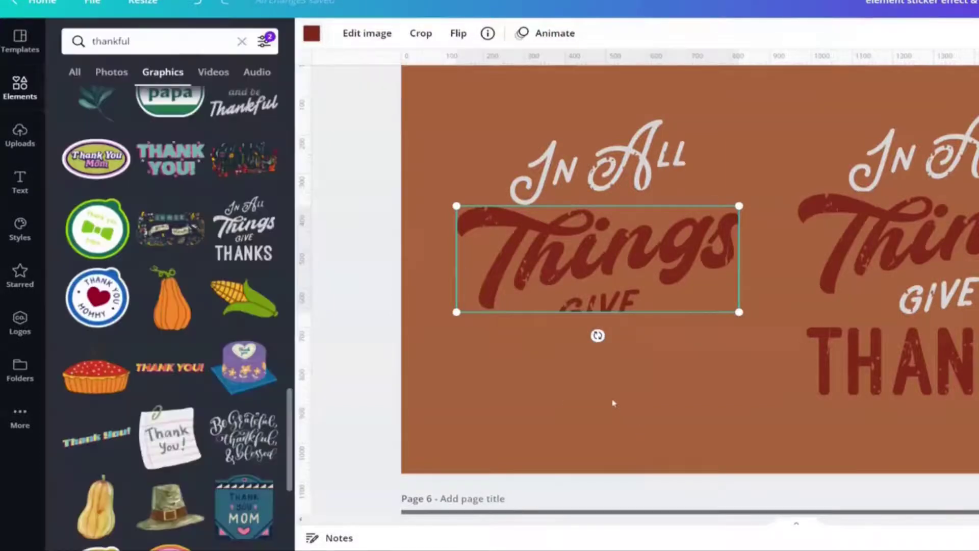
left_click(599, 416)
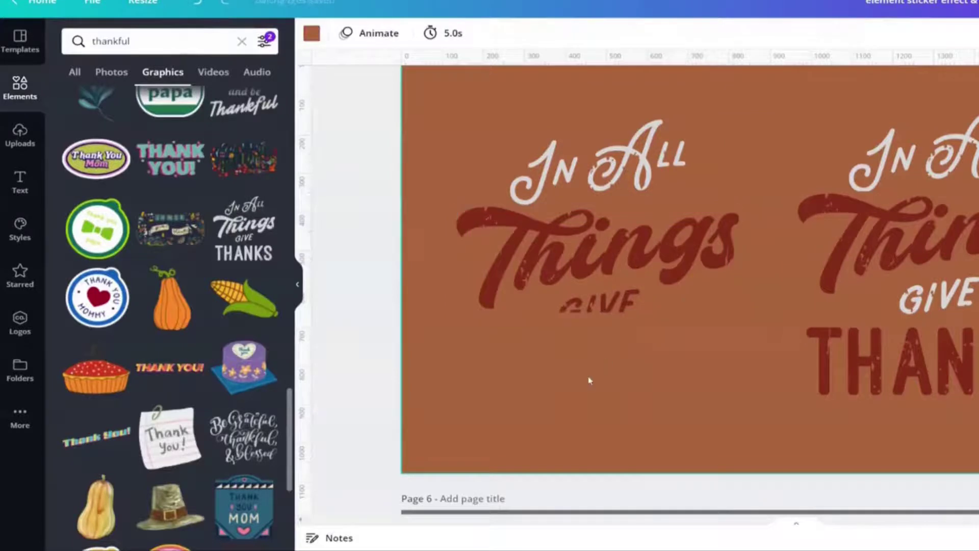
Paste the dark red rectangle onto the page, shrink it, and position it over the leftover "Give" fragment below "Things".
key("ctrl+v")
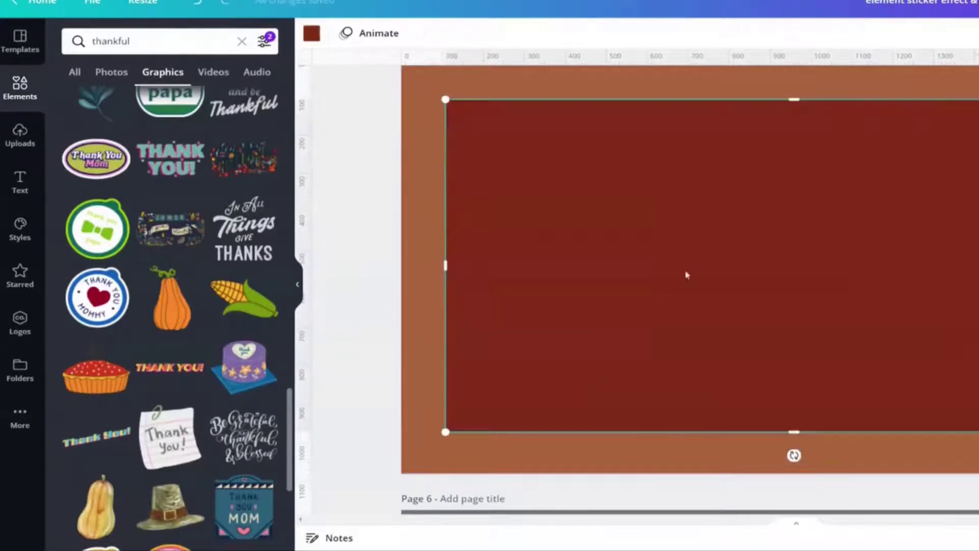
left_click_drag(793, 99, 757, 304)
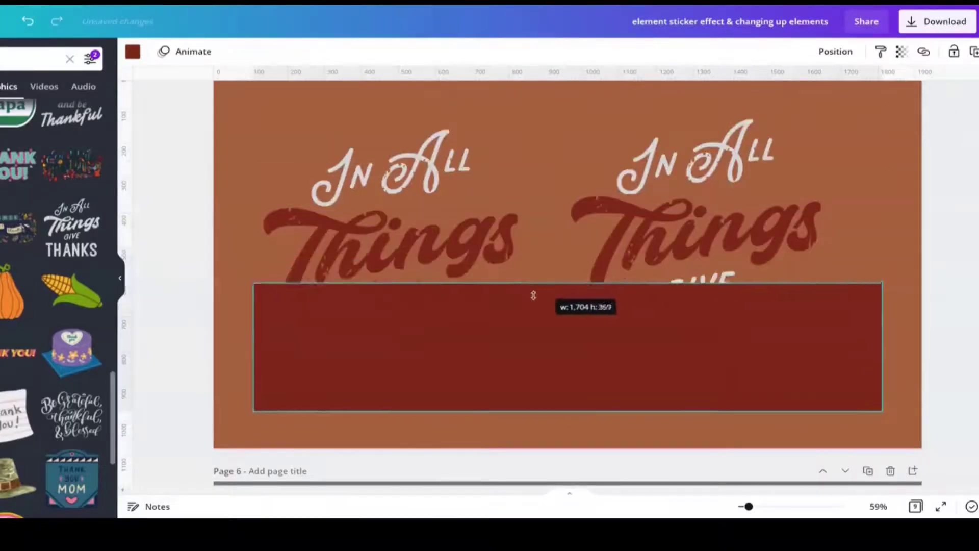
left_click_drag(533, 295, 533, 317)
left_click_drag(882, 368, 441, 355)
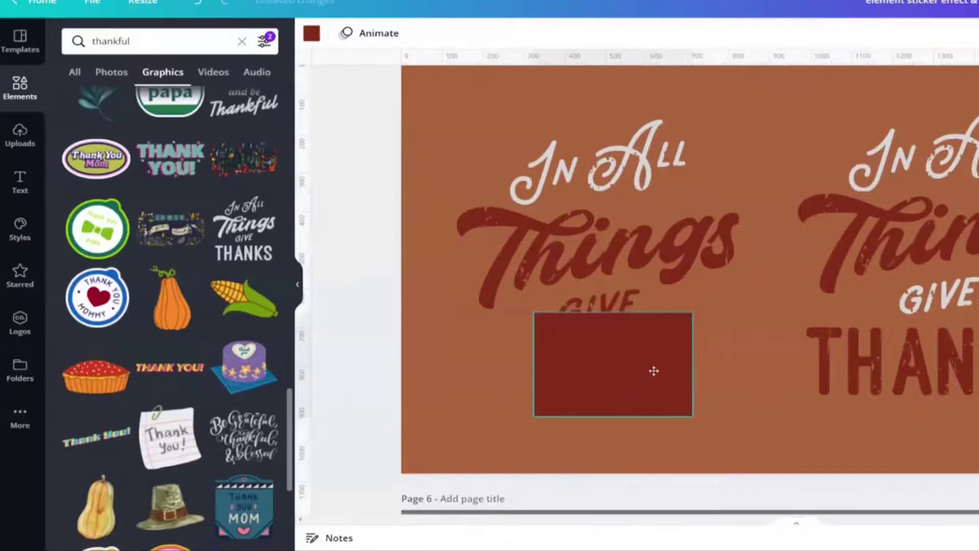
mouse_move(654, 371)
left_mouse_down()
mouse_move(667, 356)
mouse_move(656, 354)
left_mouse_up()
Recolor the covering rectangle with the brown document color that matches the page background.
left_click(312, 33)
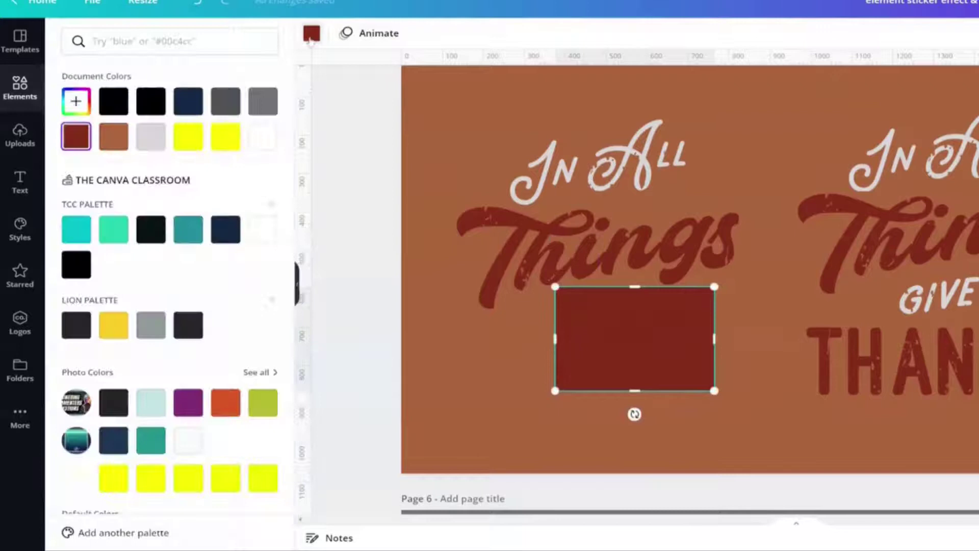
left_click(113, 137)
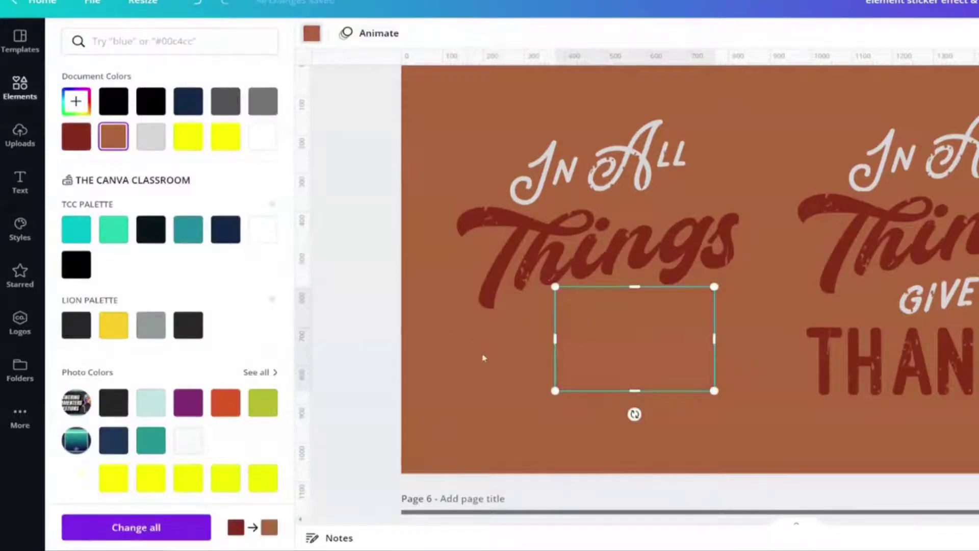
left_click(484, 358)
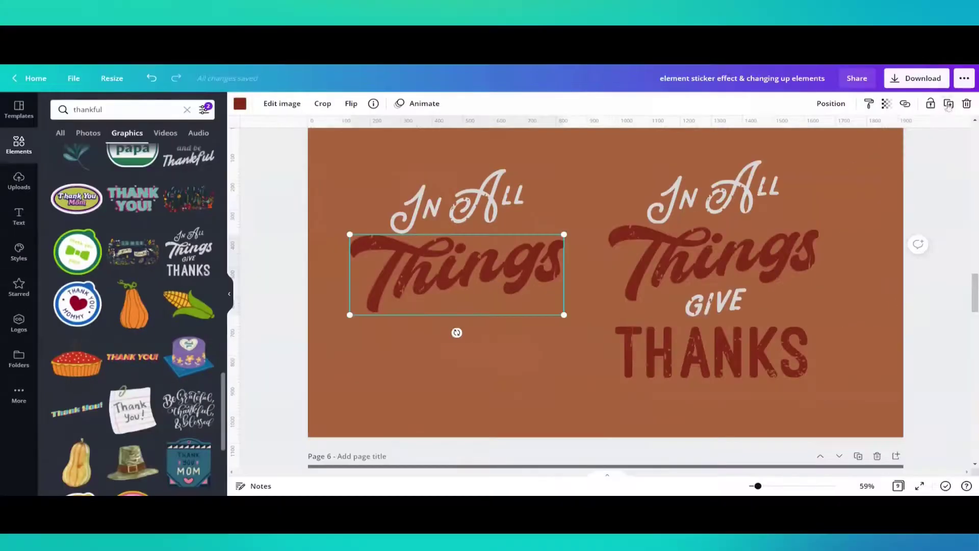
Duplicate the dark red "Things" piece in place and crop the copy down to the strip containing "Give".
left_click(948, 104)
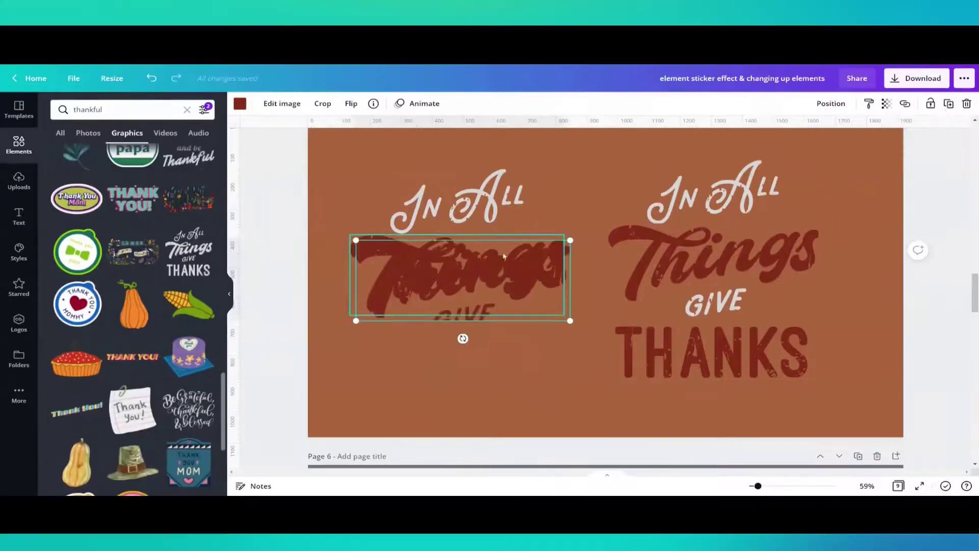
left_click_drag(640, 243, 632, 235)
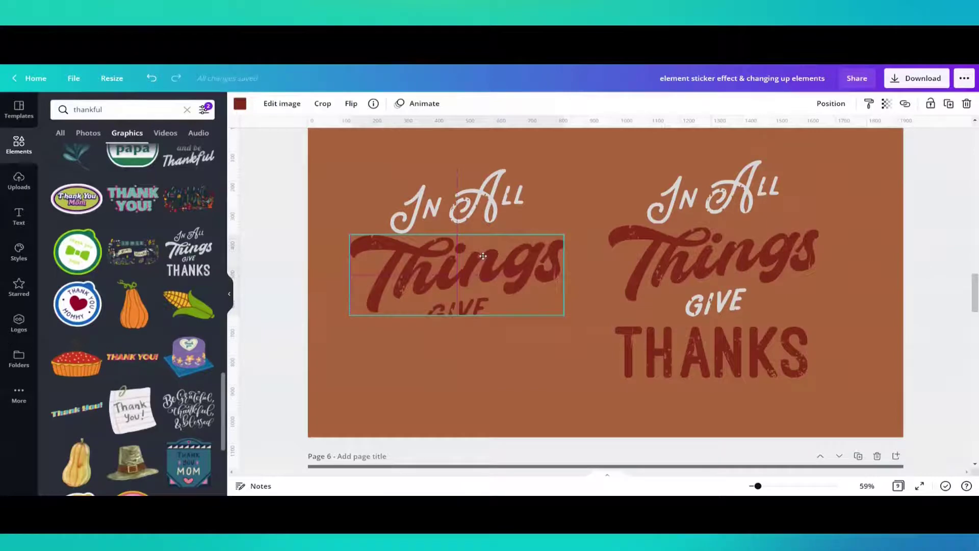
double_click(469, 309)
left_click_drag(560, 313, 560, 329)
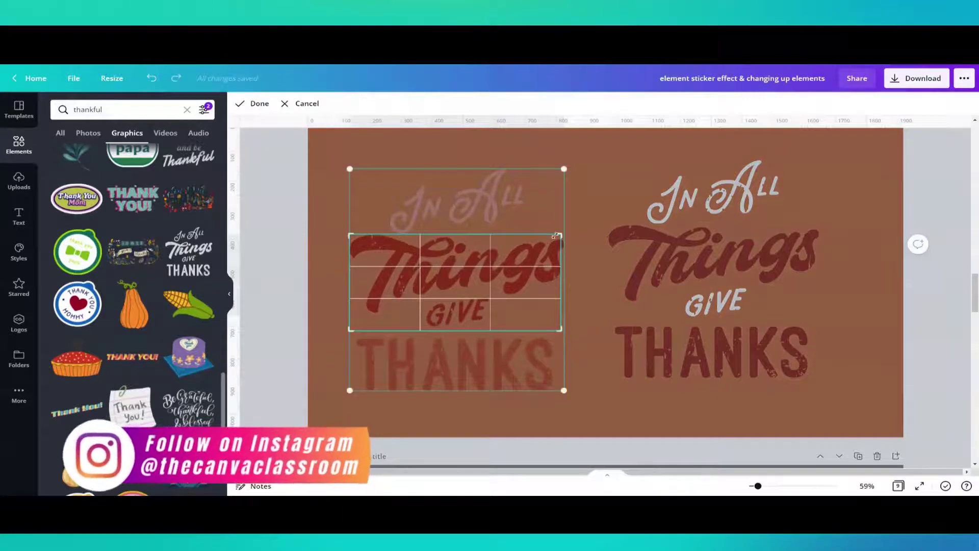
left_click_drag(560, 234, 557, 294)
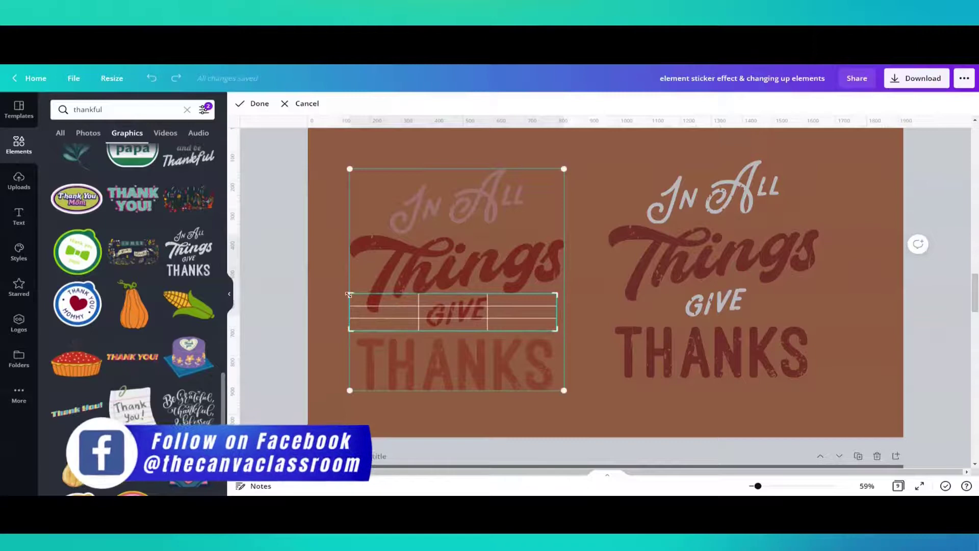
left_click_drag(350, 295, 389, 300)
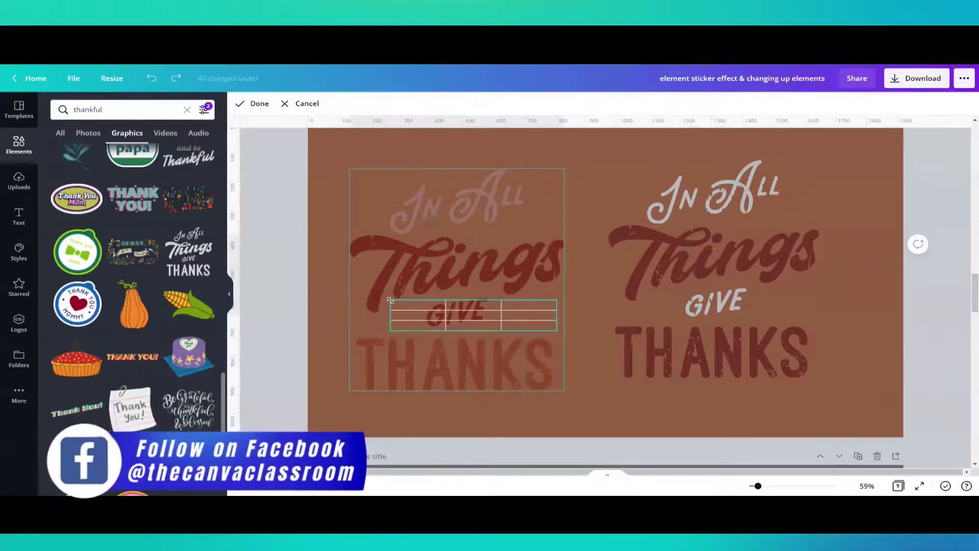
left_click(332, 288)
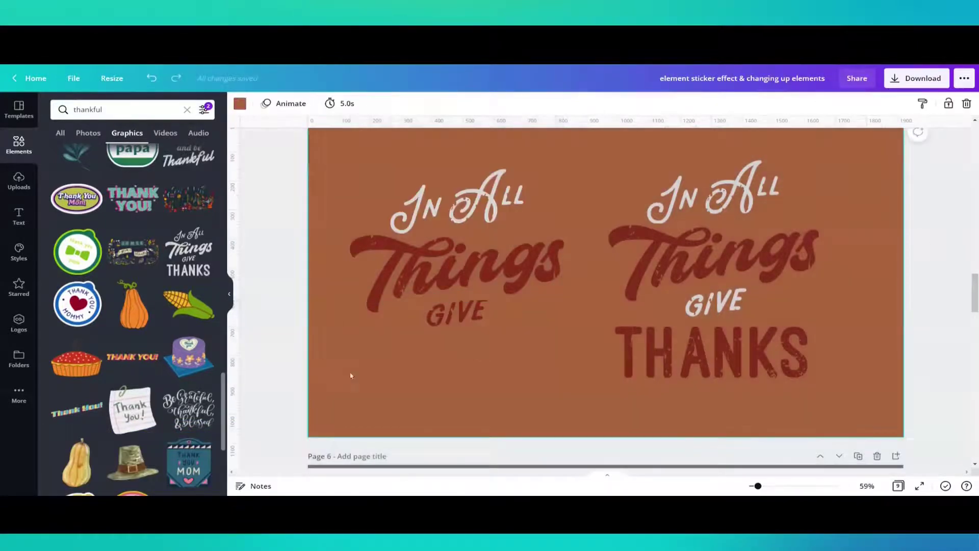
Tighten the crop of the "Give" piece on both sides so it closely frames the word.
left_click(453, 316)
double_click(517, 304)
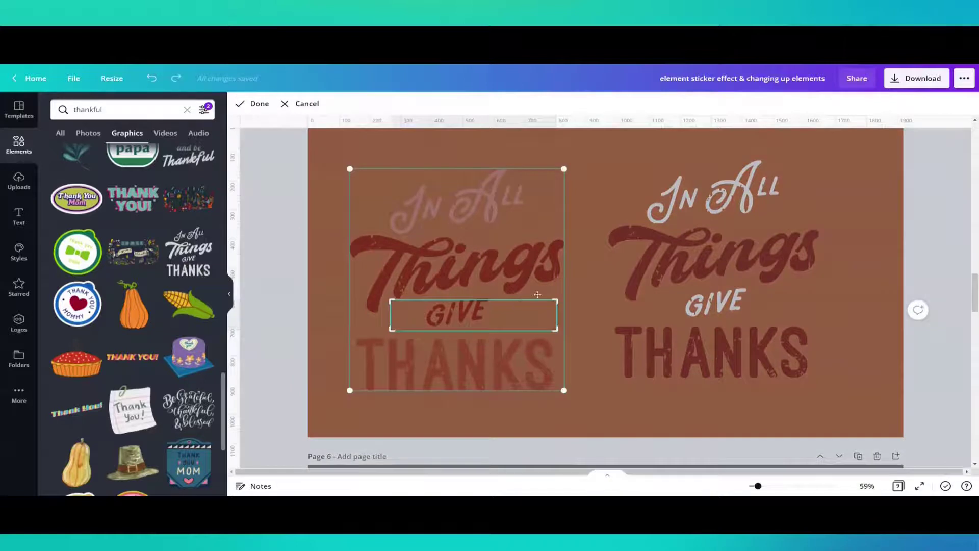
left_click_drag(558, 296, 559, 294)
left_click_drag(392, 295, 418, 296)
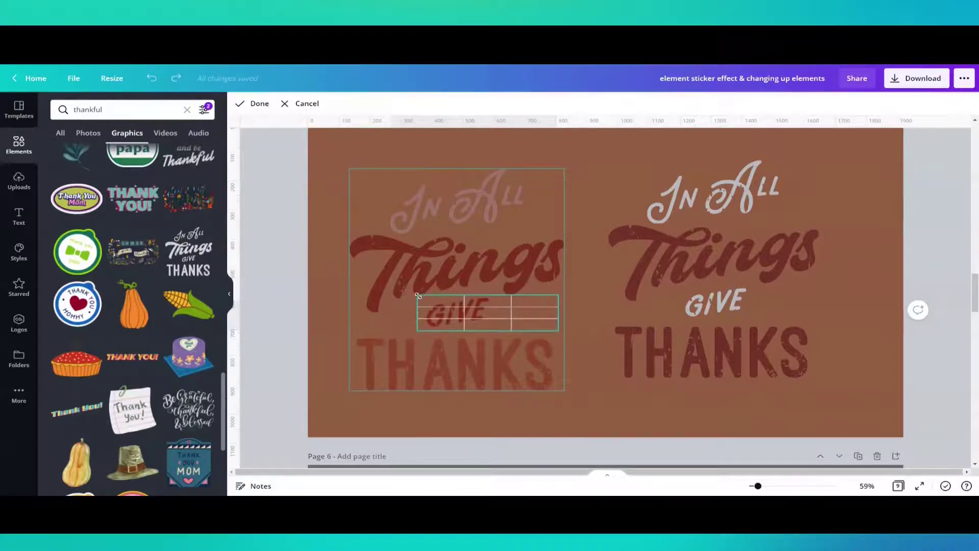
left_click_drag(557, 295, 495, 295)
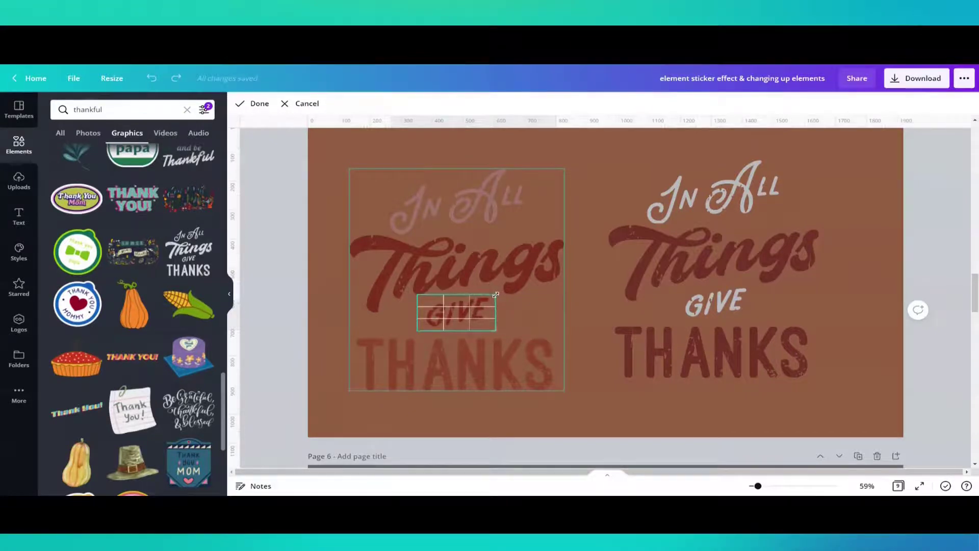
left_click(309, 310)
Recolor the "Give" piece light gray (#D8D8D8) to match "In All".
left_click(445, 316)
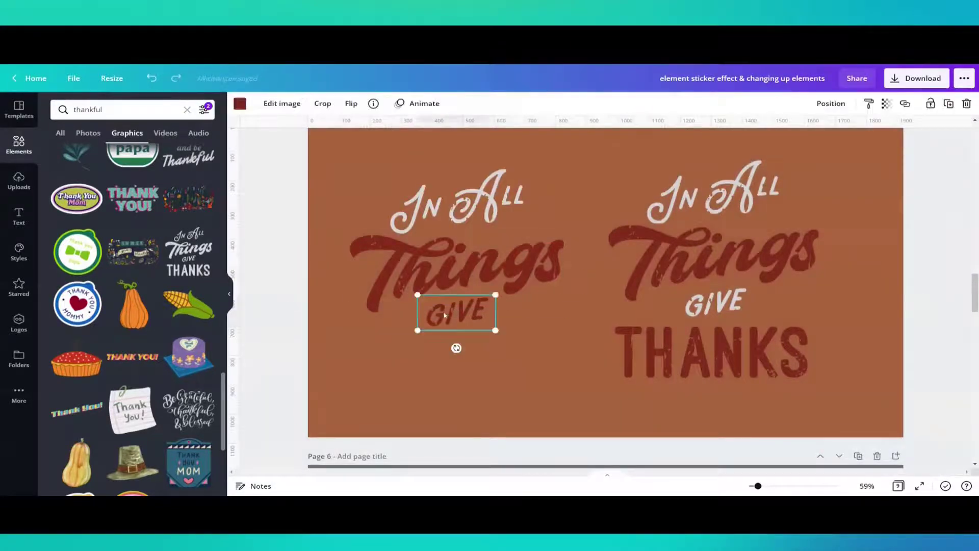
left_click(238, 104)
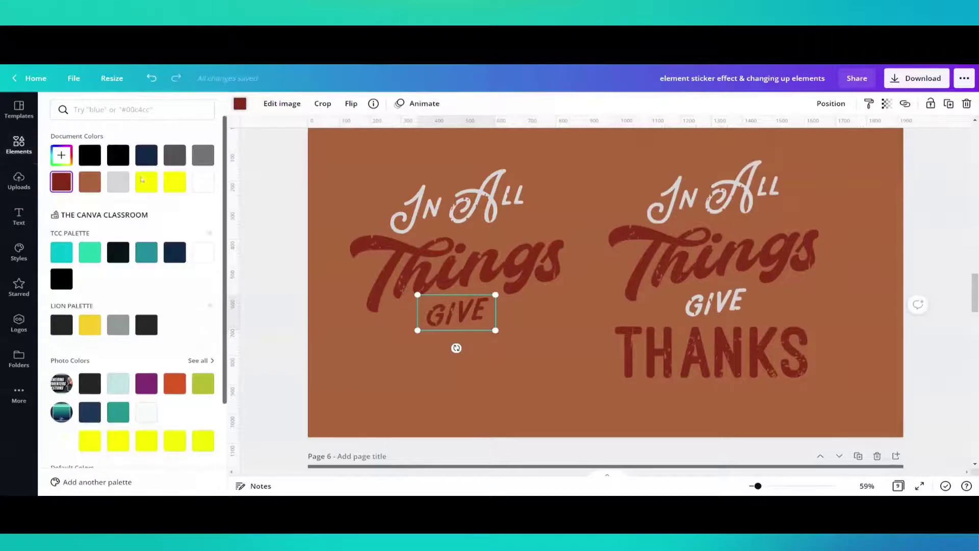
left_click(114, 187)
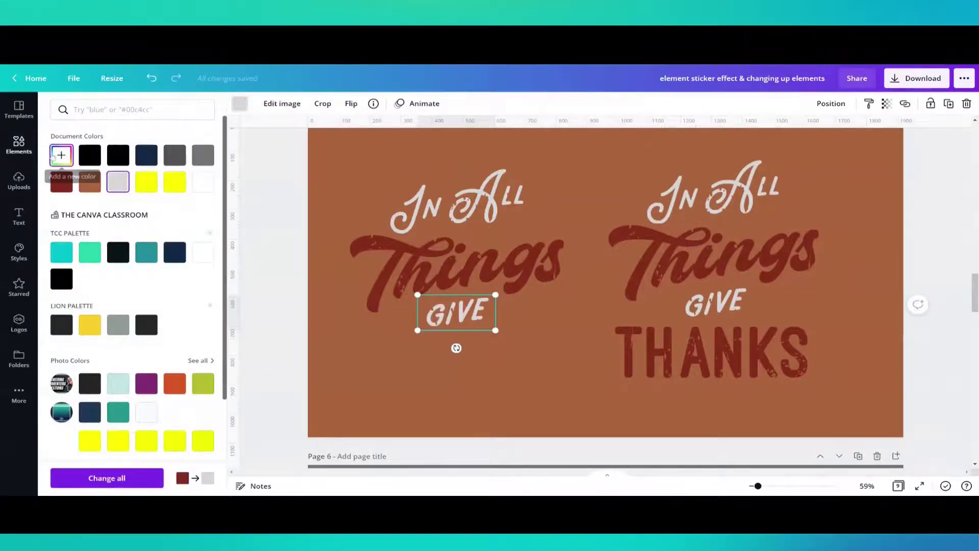
left_click(61, 155)
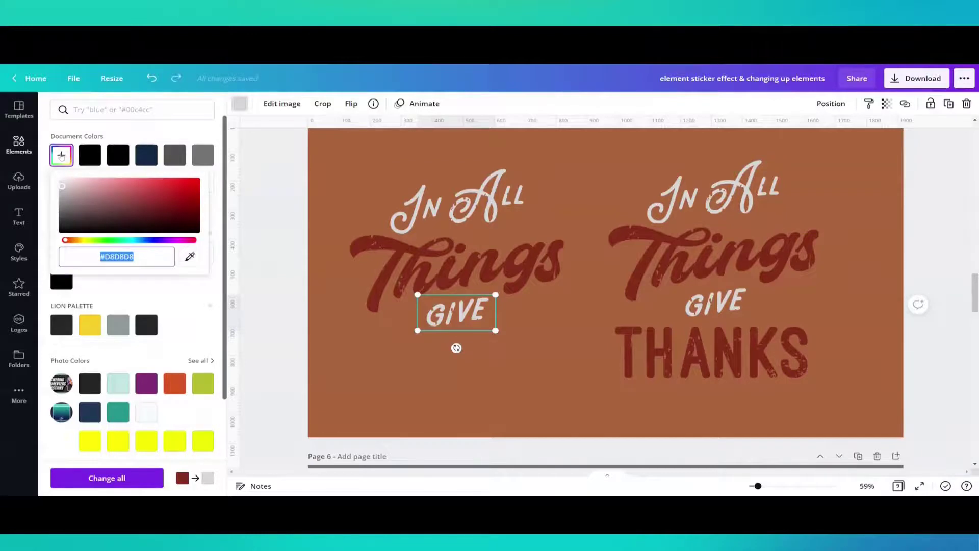
left_click(319, 346)
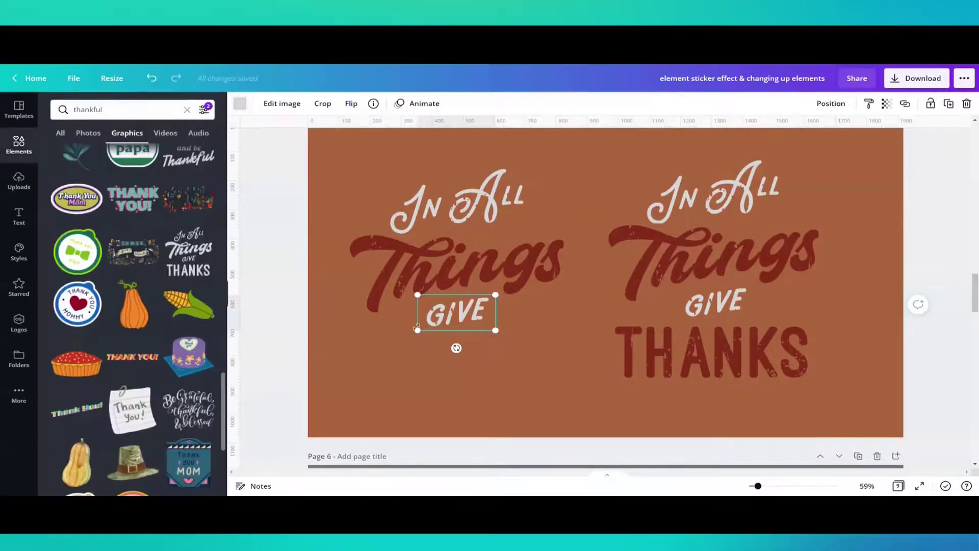
Duplicate the light gray "Give" piece in place and change the copy's crop to show only "Thanks".
left_click(949, 105)
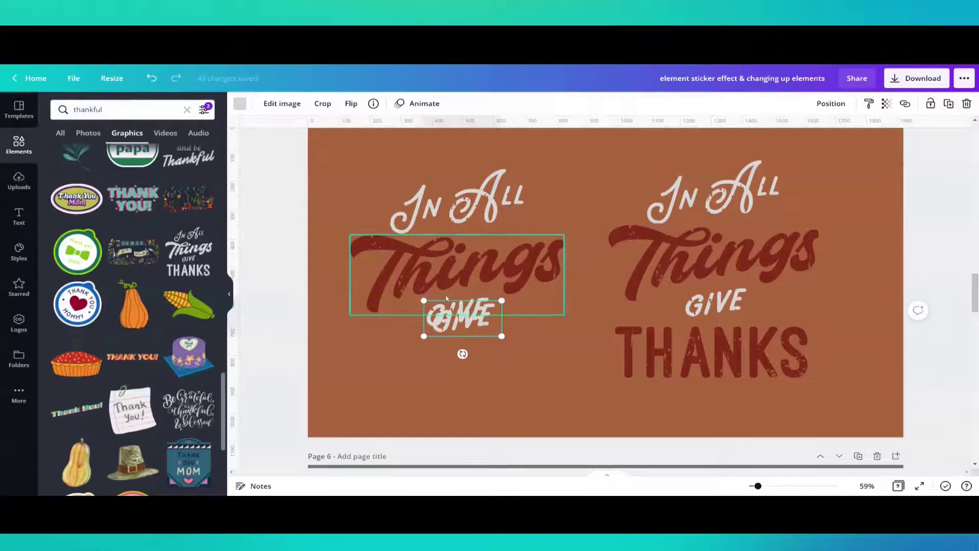
left_click_drag(457, 321, 449, 315)
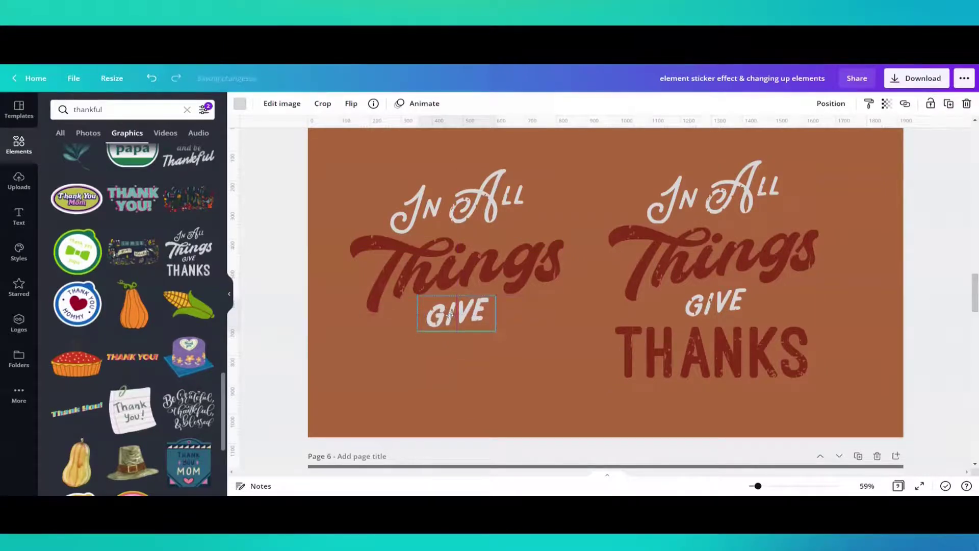
double_click(462, 315)
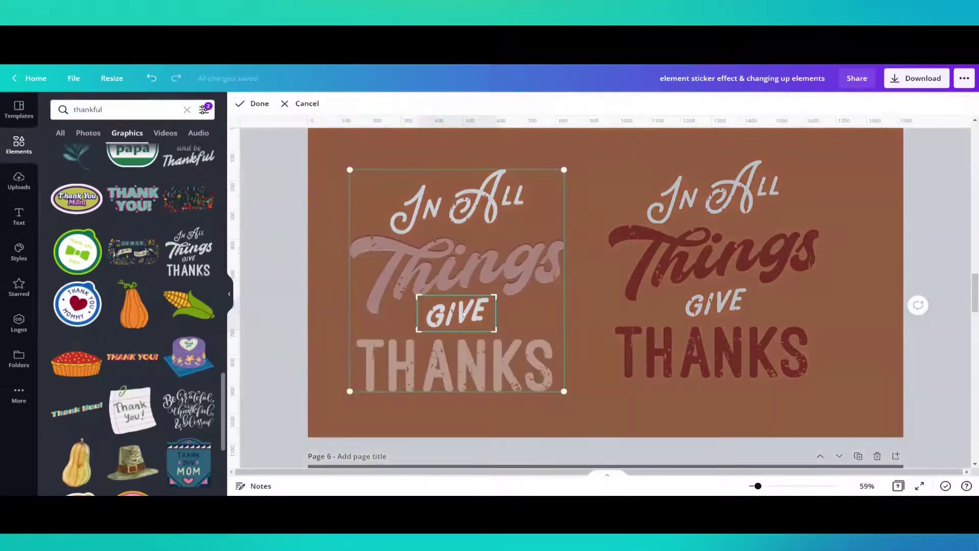
left_click_drag(418, 332, 338, 389)
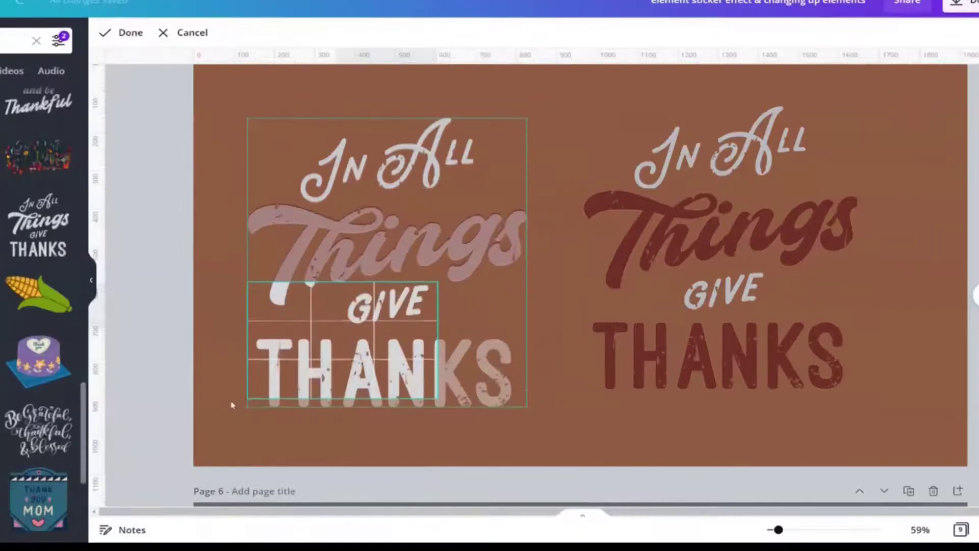
left_click_drag(232, 405, 248, 424)
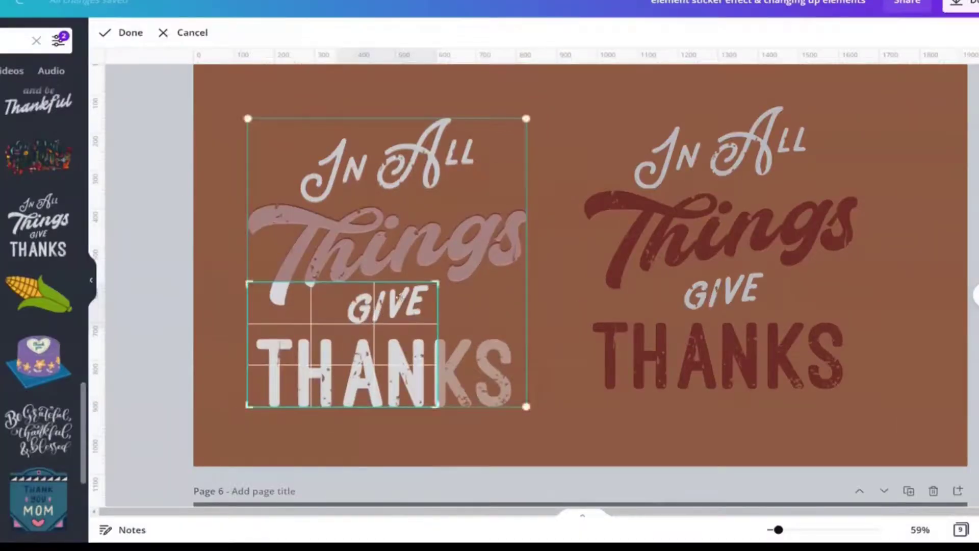
left_click_drag(441, 284, 532, 337)
left_click(199, 321)
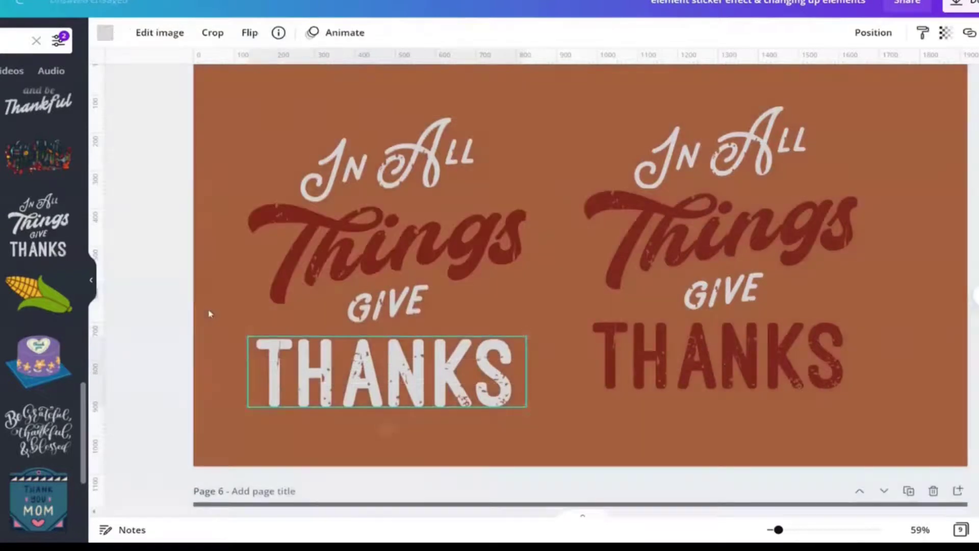
Recolor the light gray "Thanks" piece dark red to match "Things".
left_click(105, 33)
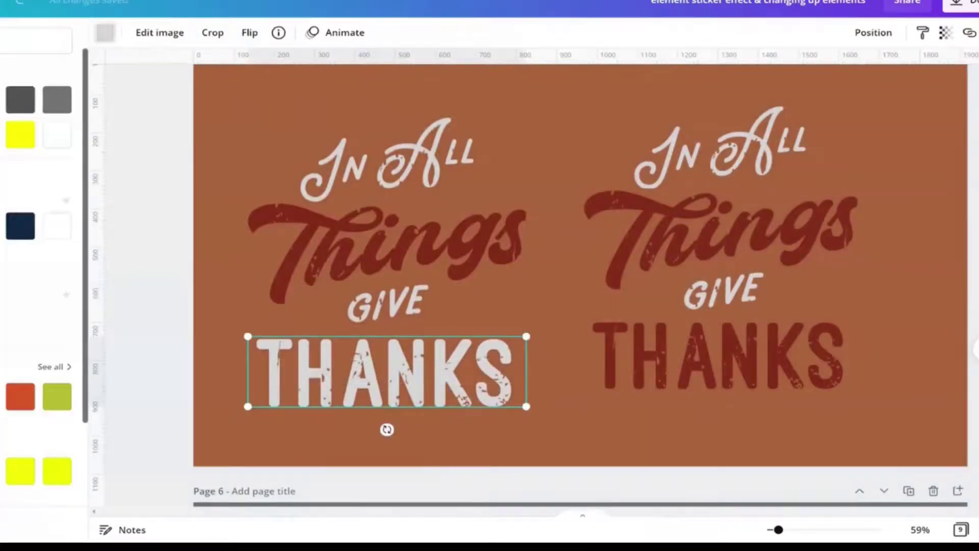
left_click(3, 134)
left_click(161, 273)
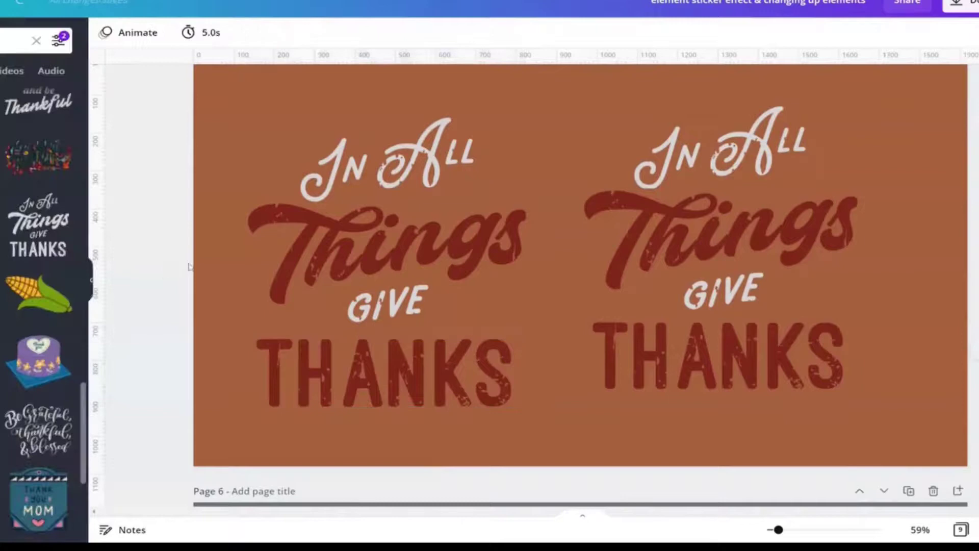
Group all the pieces of the left "In All Things Give Thanks" word art and scale the group down.
left_click_drag(220, 71, 530, 436)
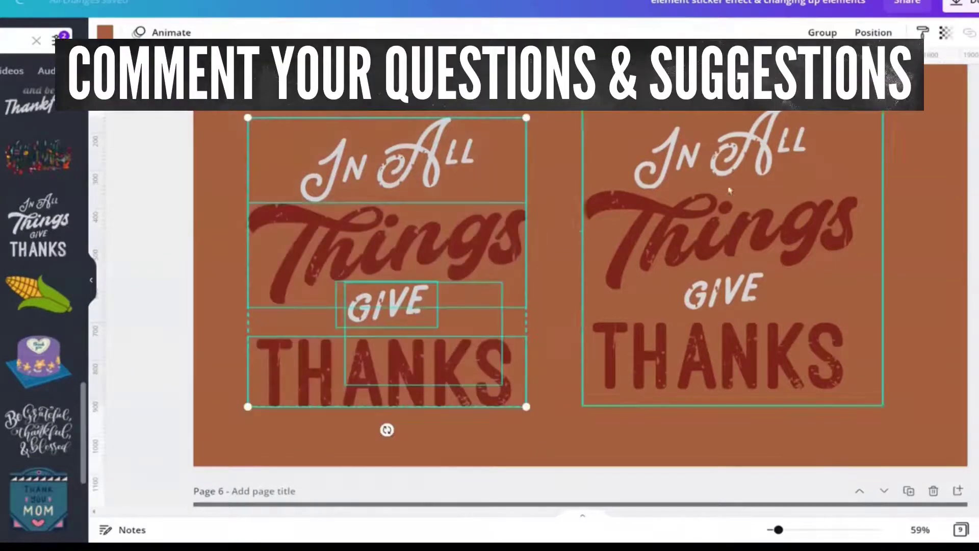
key("ctrl+g")
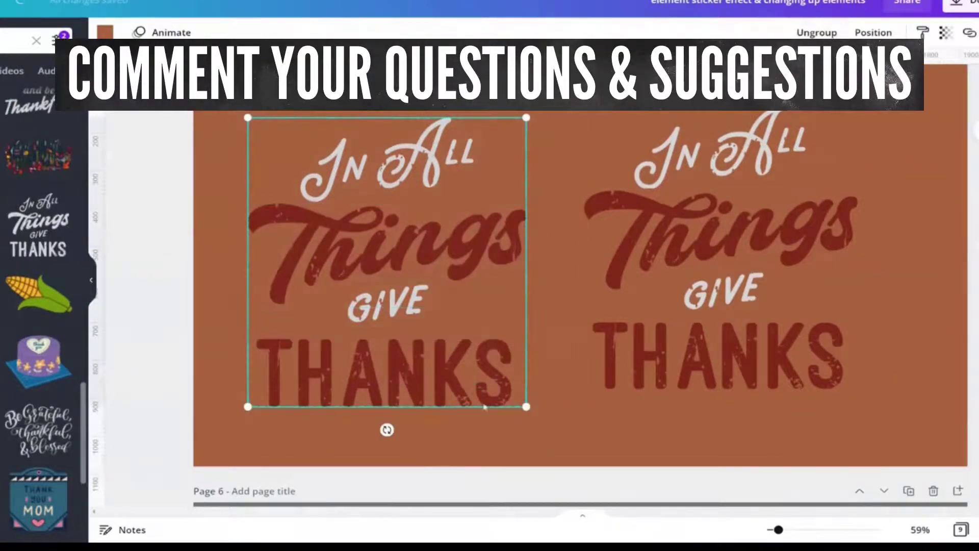
left_click_drag(524, 405, 424, 302)
left_click(282, 390)
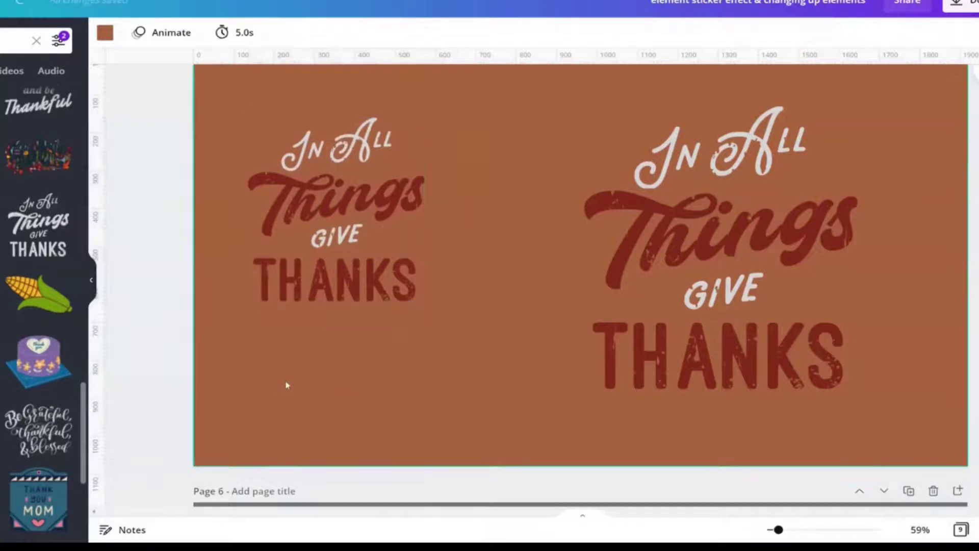
Move the smaller word-art group down to line up with the vertical middle of the large one.
left_click(383, 174)
left_click_drag(383, 173, 403, 220)
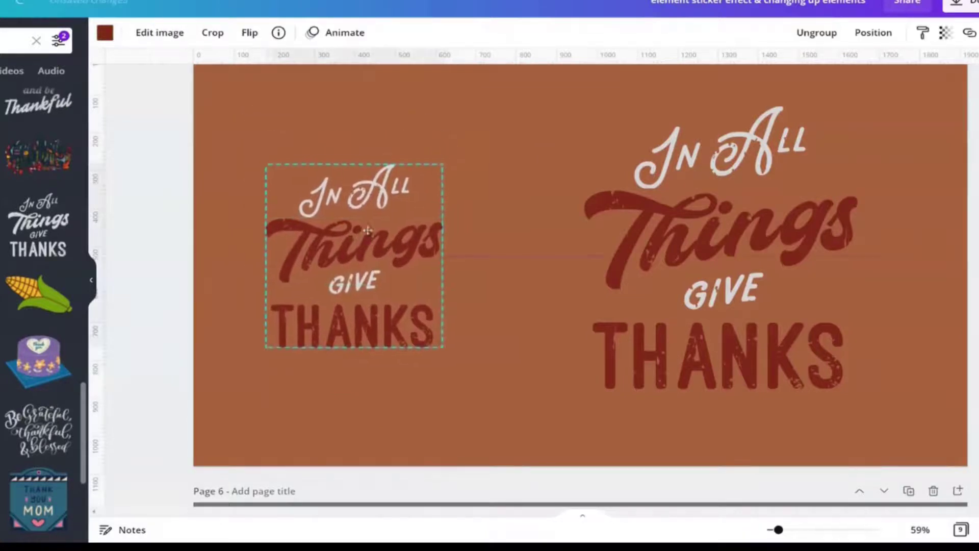
left_click(276, 132)
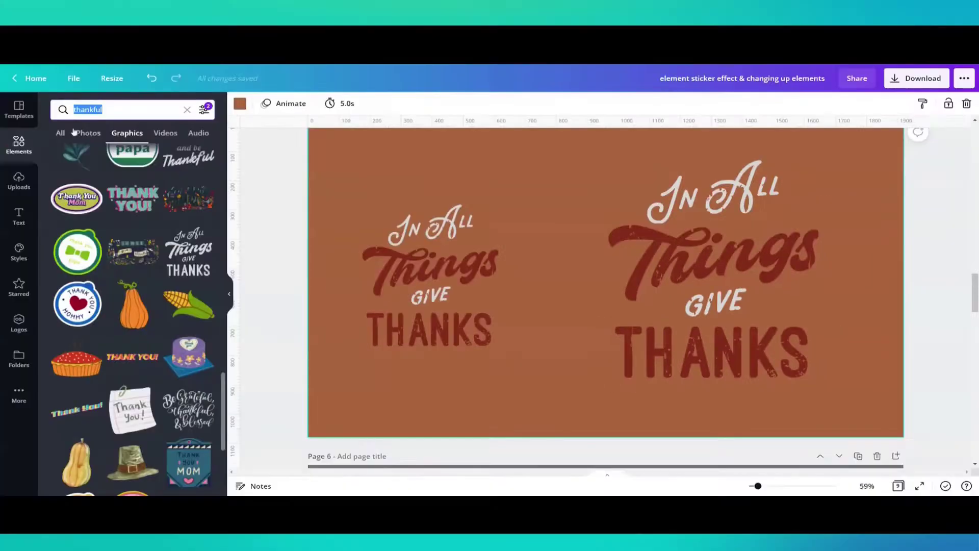
Set the "thankful" photo of the woman at sunset as the page background and shift the smaller word art up and left.
left_click(87, 133)
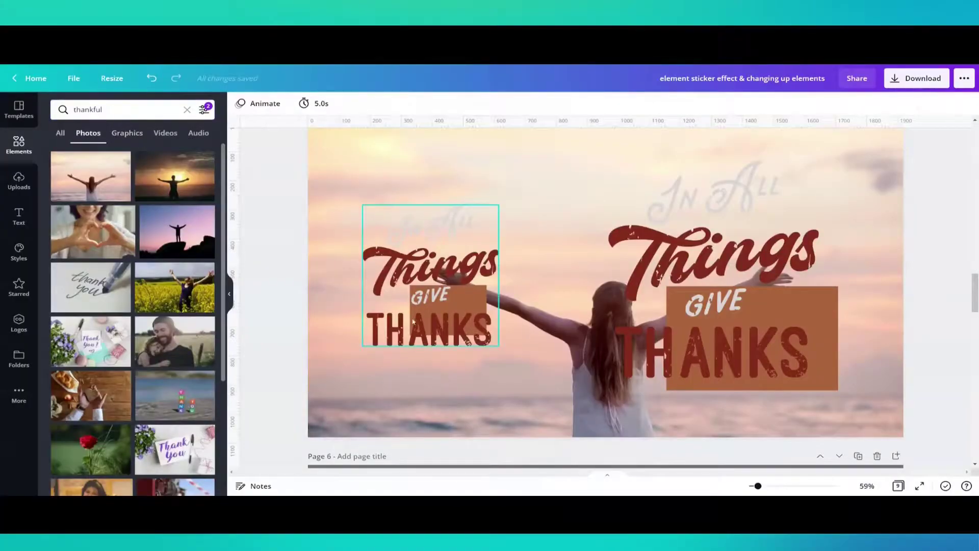
left_click_drag(413, 321, 394, 289)
left_click(380, 388)
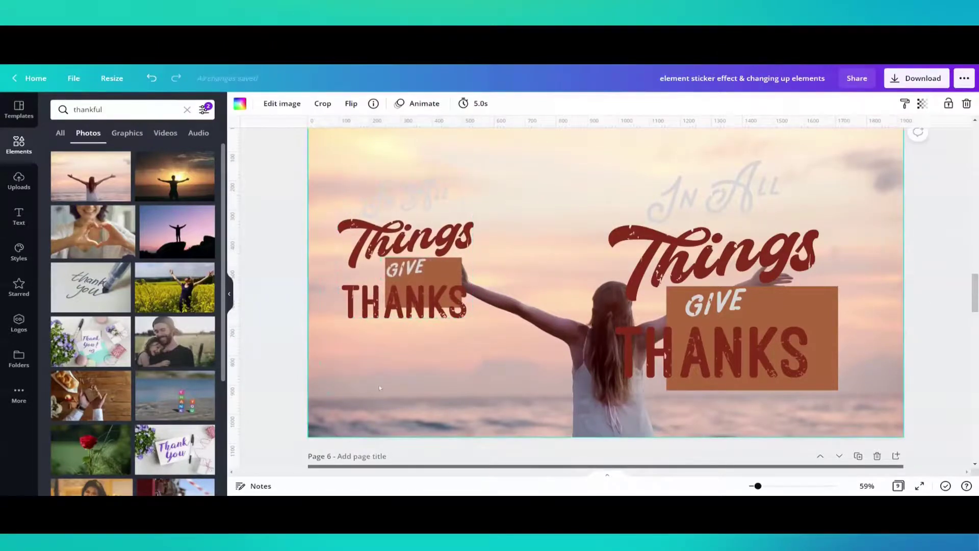
Add a rectangle over the smaller word art, shorten its height, and color it the document's brown.
key("r")
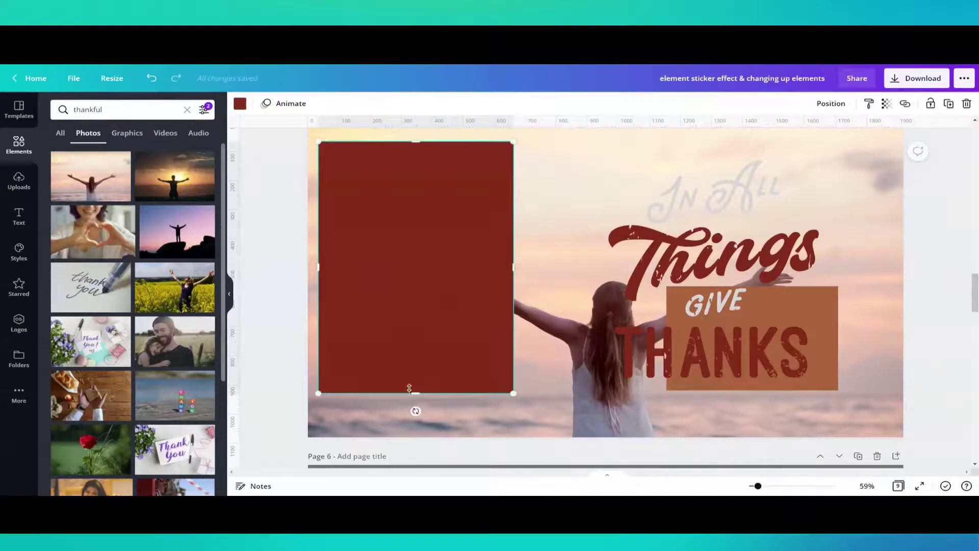
left_click_drag(409, 388, 411, 328)
left_click(240, 104)
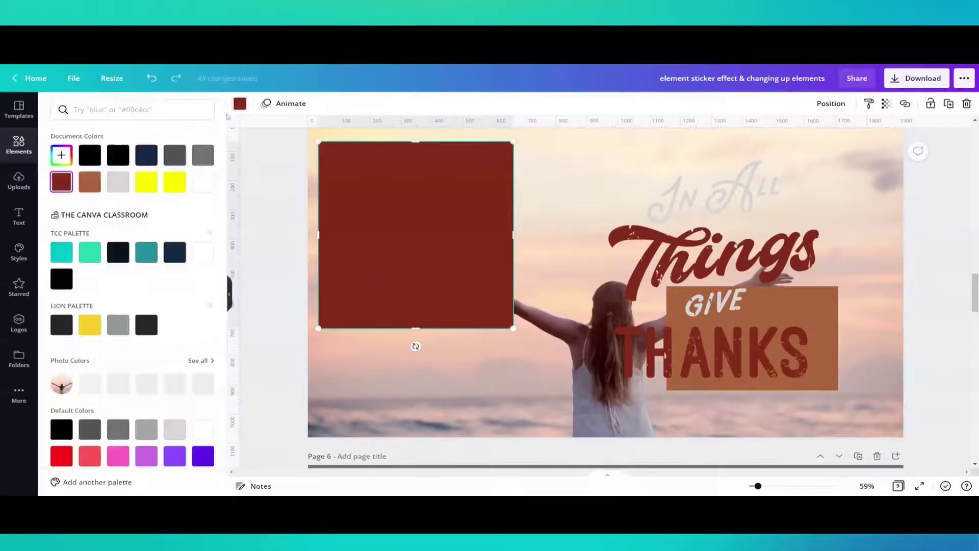
left_click(85, 188)
Send the brown rectangle backward behind the smaller word art, and fit them together by moving the text up and narrowing the rectangle.
right_click(441, 236)
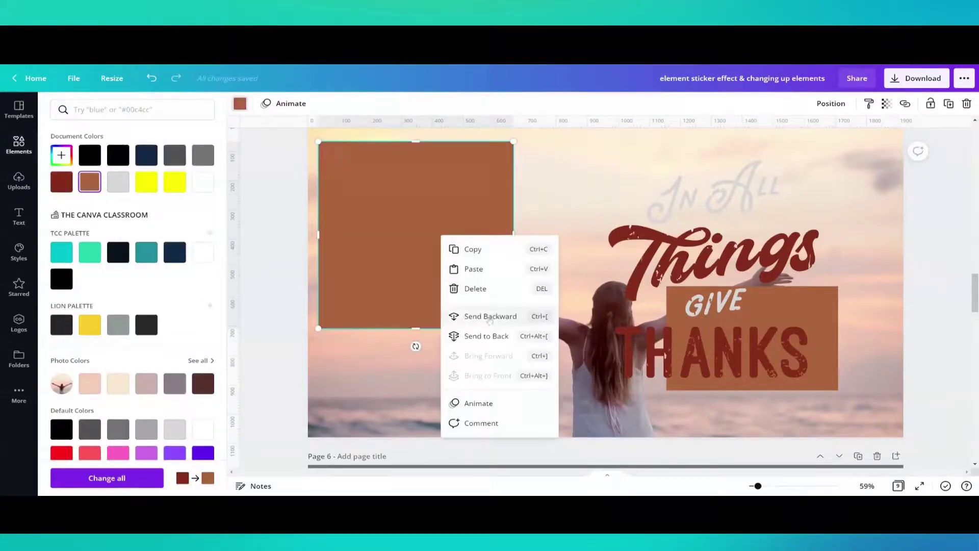
left_click(497, 317)
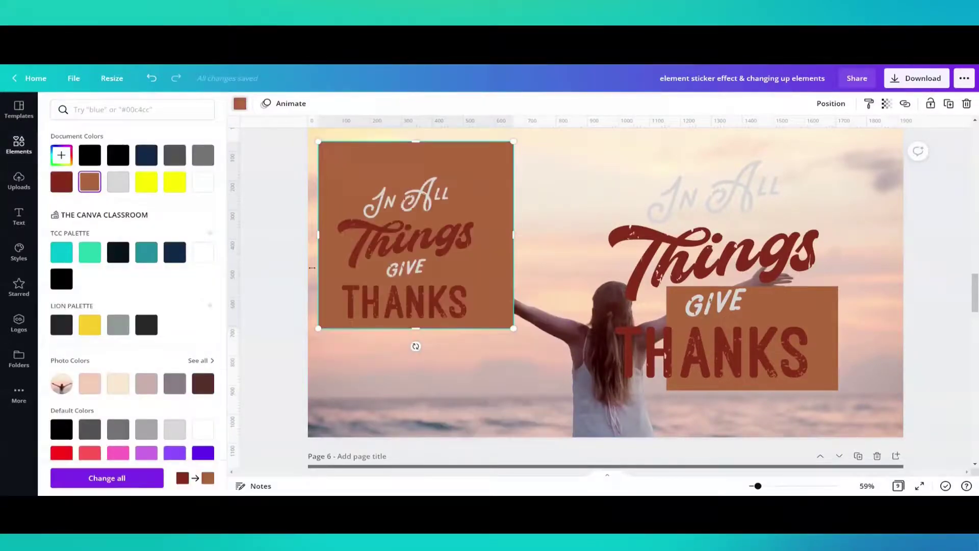
left_click(296, 256)
left_click_drag(432, 226, 422, 199)
left_click(497, 216)
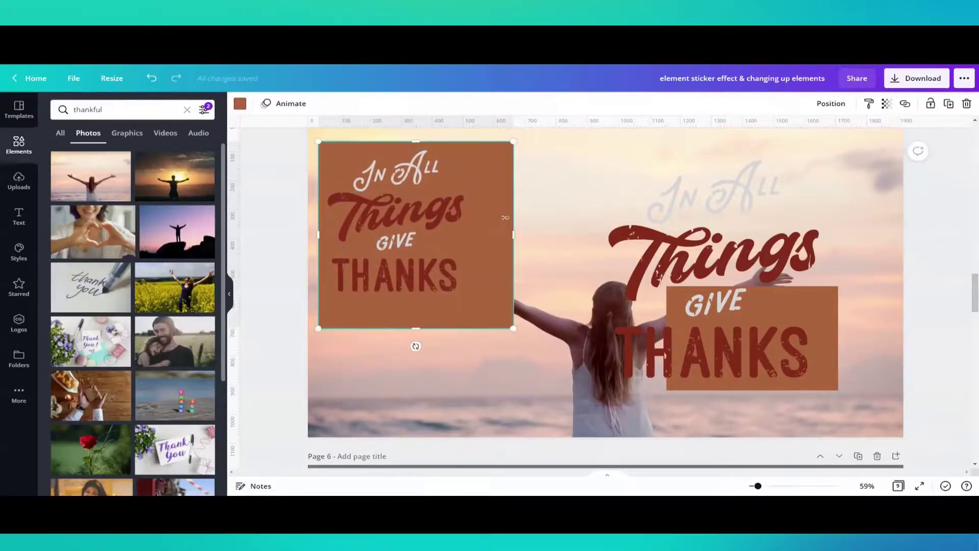
left_click_drag(513, 235, 494, 234)
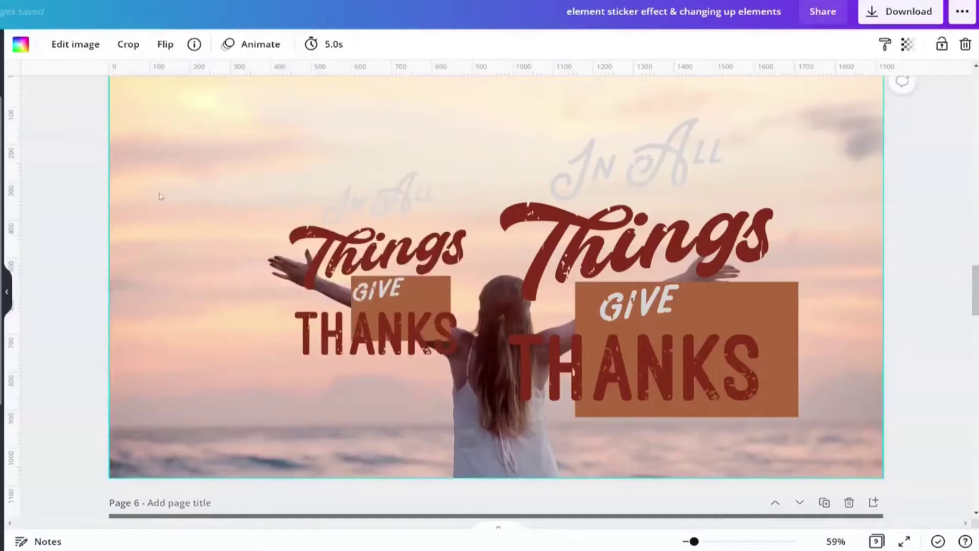
Delete the sunset background photo and the smaller word-art group from the page.
key("Delete")
left_click(457, 257)
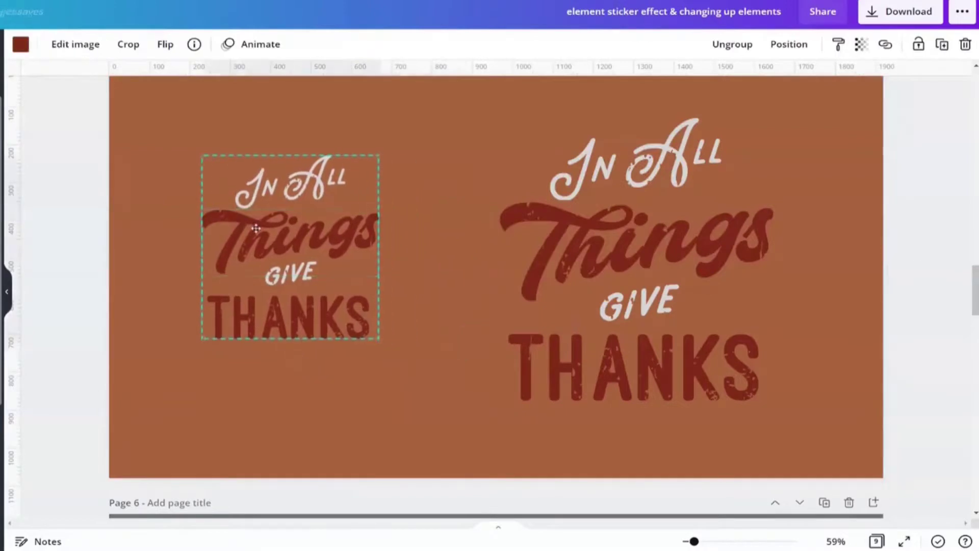
key("Delete")
Download only page 5 as a PNG without a transparent background.
left_click(900, 12)
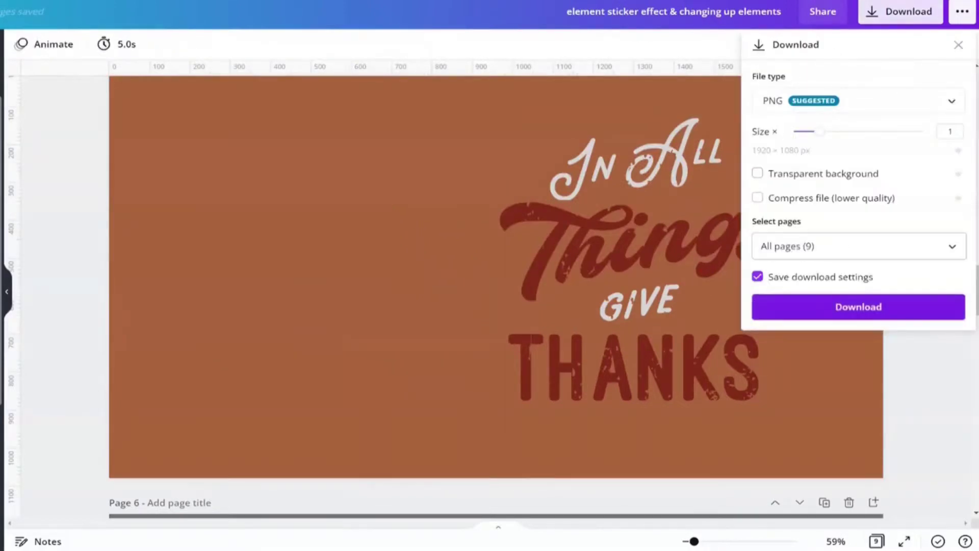
left_click(859, 246)
left_click(810, 283)
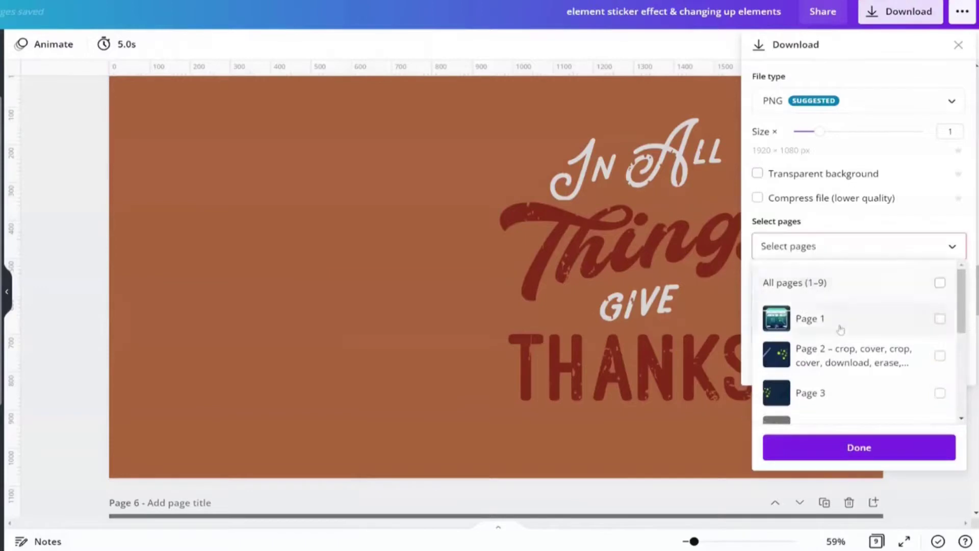
scroll(840, 329, "down", 5)
scroll(839, 329, "up", 2)
left_click(839, 316)
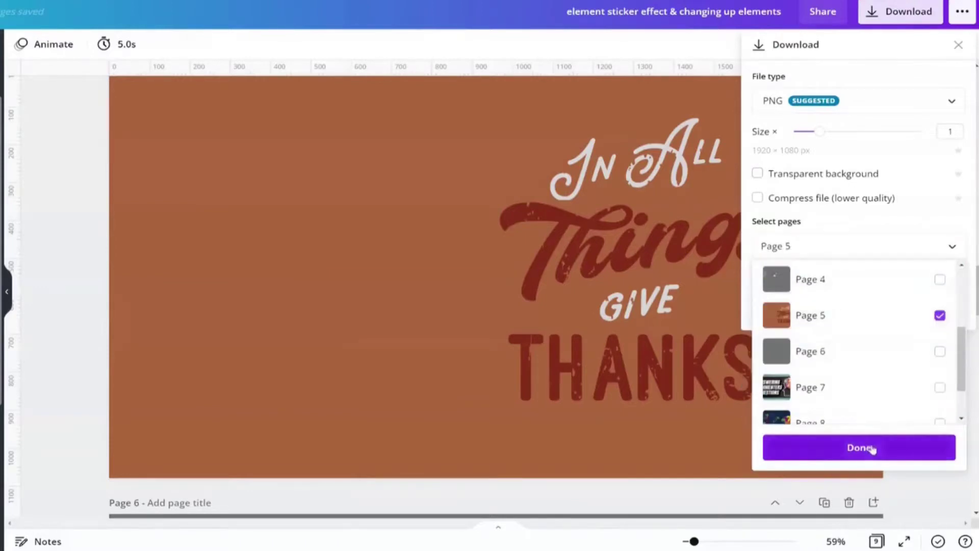
left_click(870, 449)
left_click(854, 306)
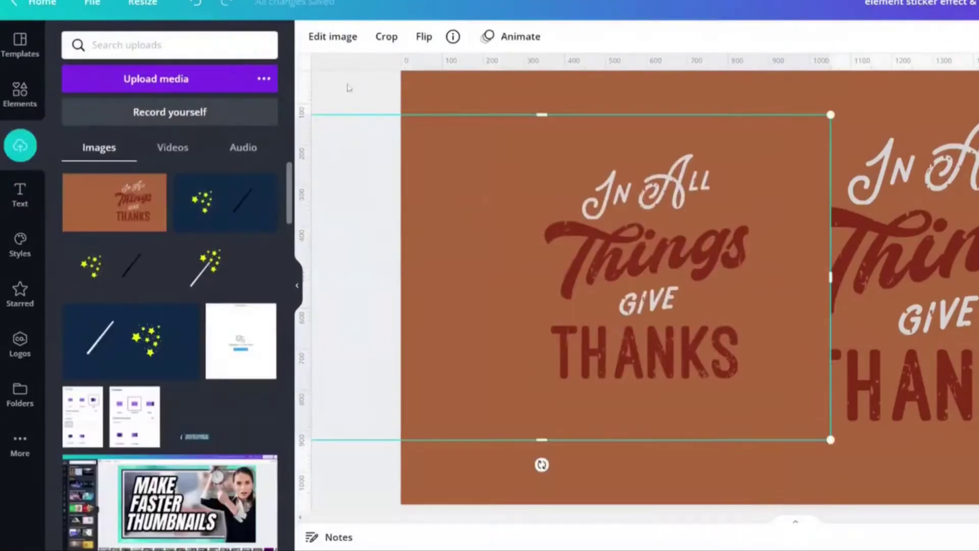
Remove the background of the uploaded word-art image and download page 5 as a PNG with a transparent background.
left_click(332, 36)
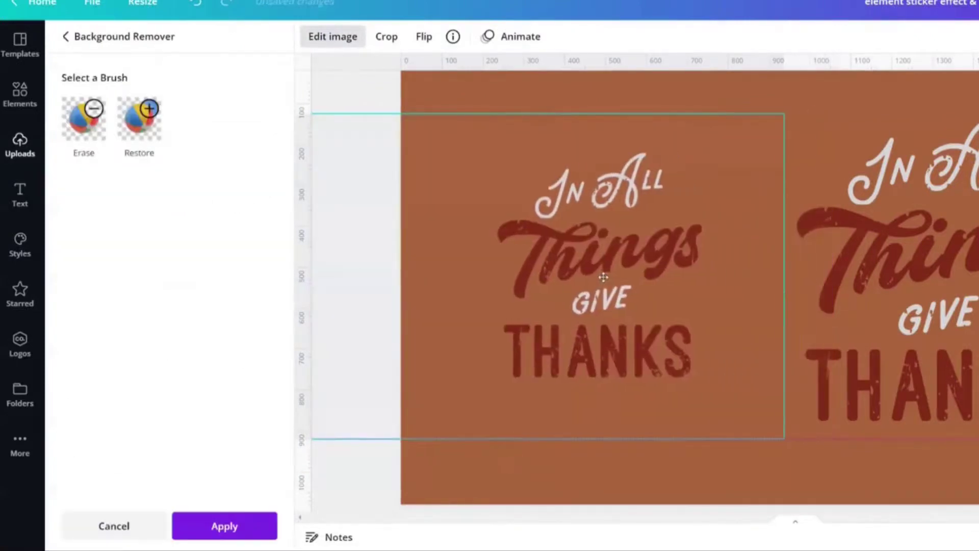
left_click_drag(603, 277, 601, 277)
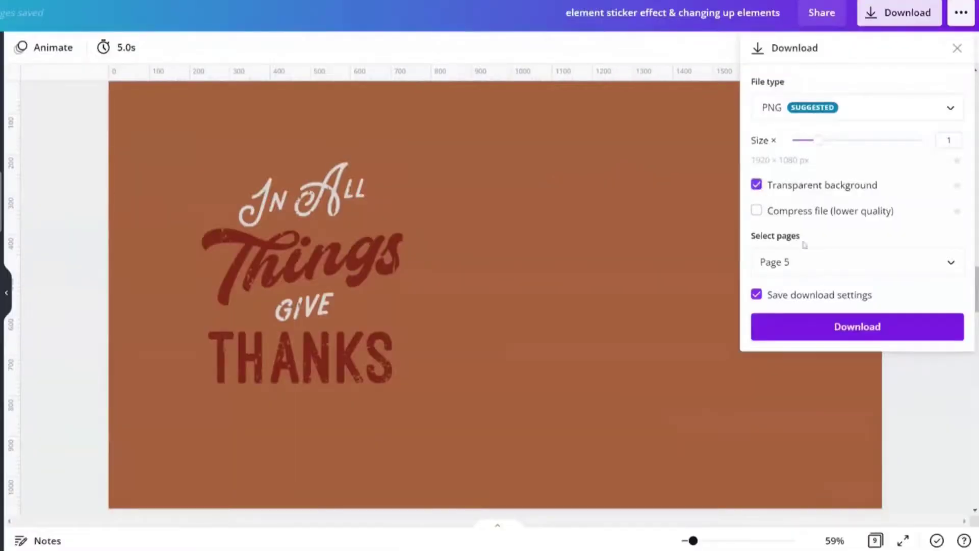
left_click(834, 326)
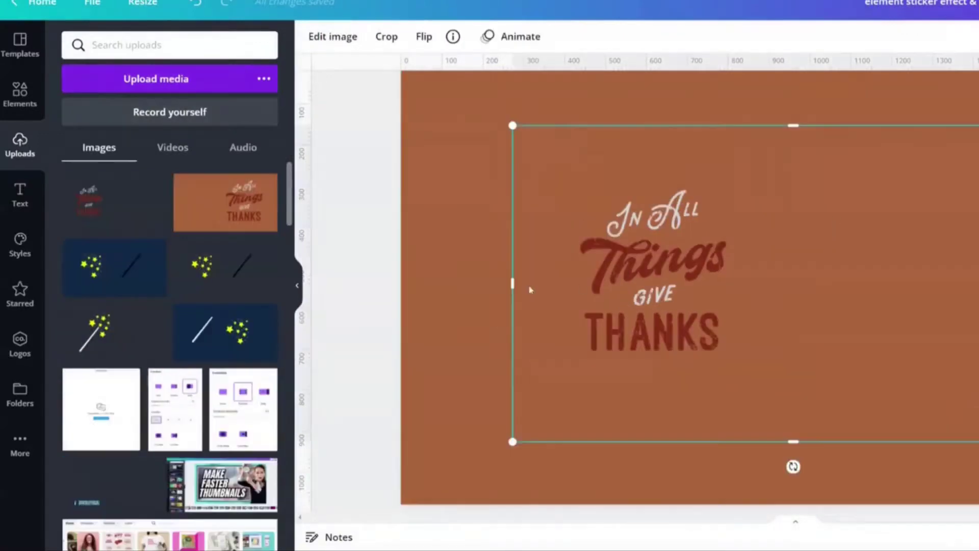
Set the red rose photo as the page background and move the transparent word art left, clear of the flower.
left_click(474, 254)
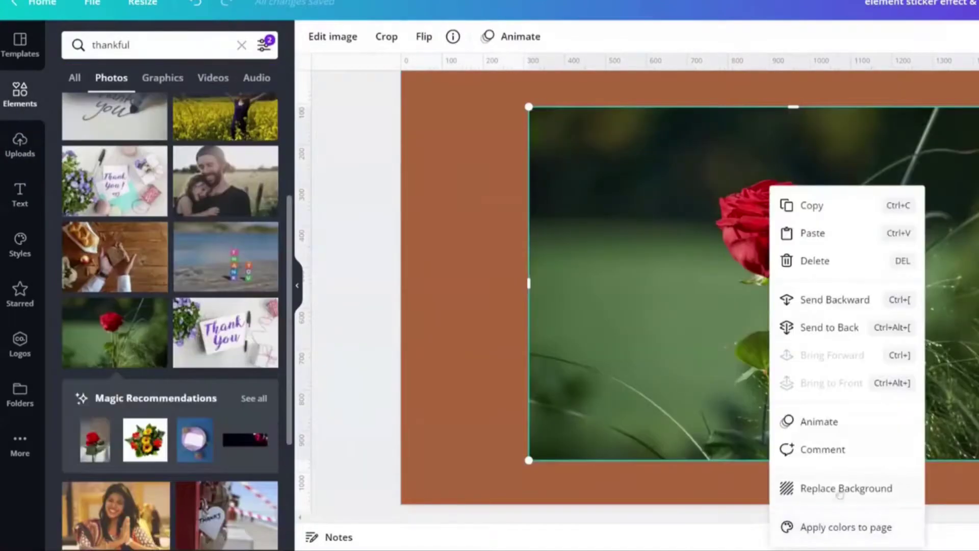
left_click(844, 487)
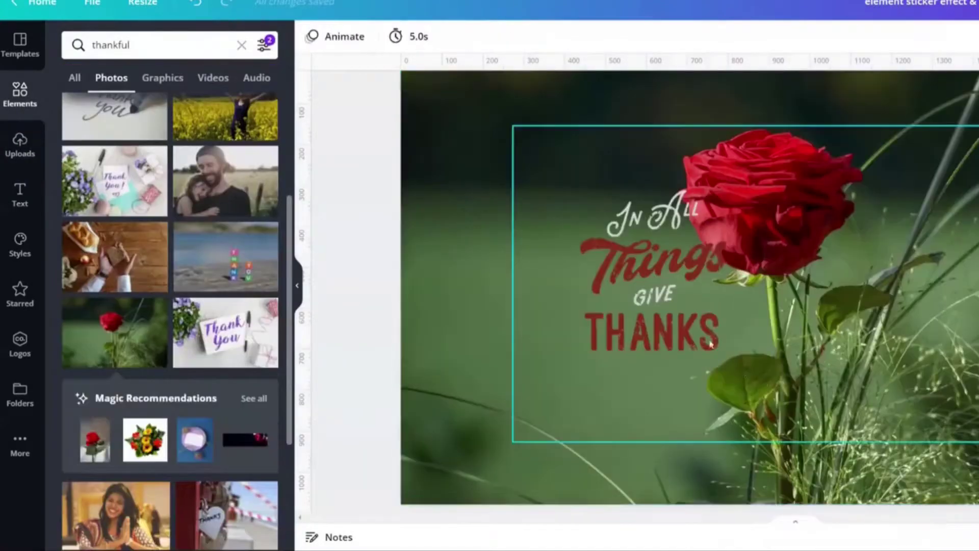
left_click_drag(706, 341, 579, 285)
left_click_drag(723, 256, 556, 255)
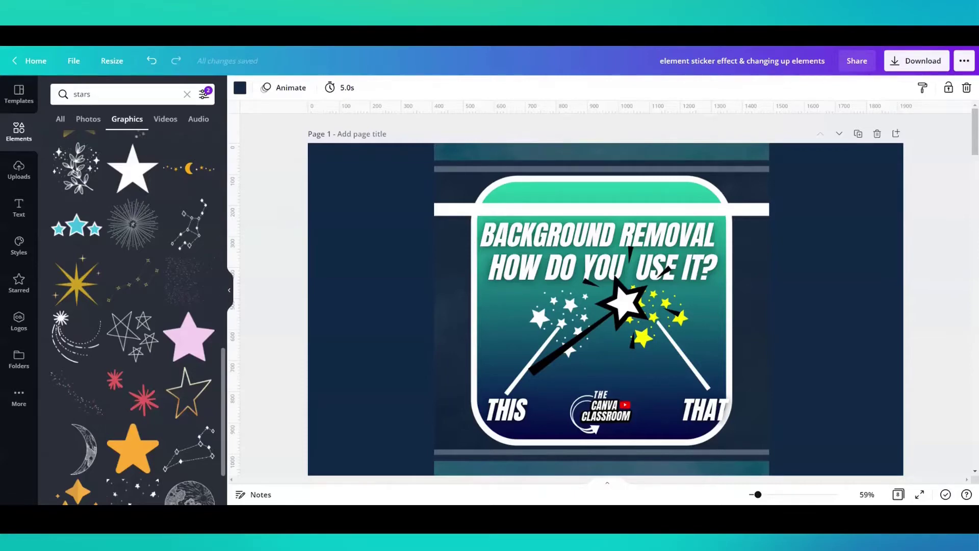
Delete the black and white magic wand graphic from the "Background Removal" design on page 1.
left_click(622, 299)
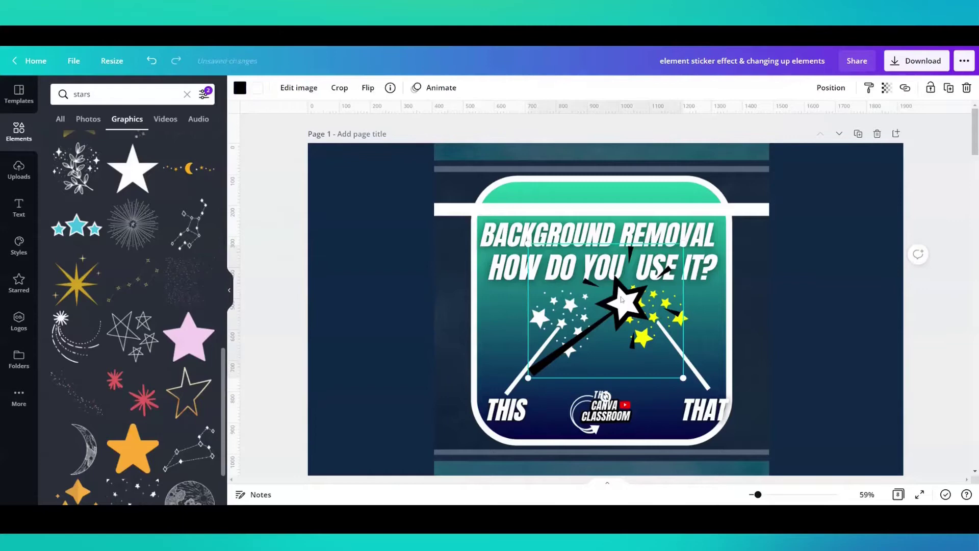
key("Delete")
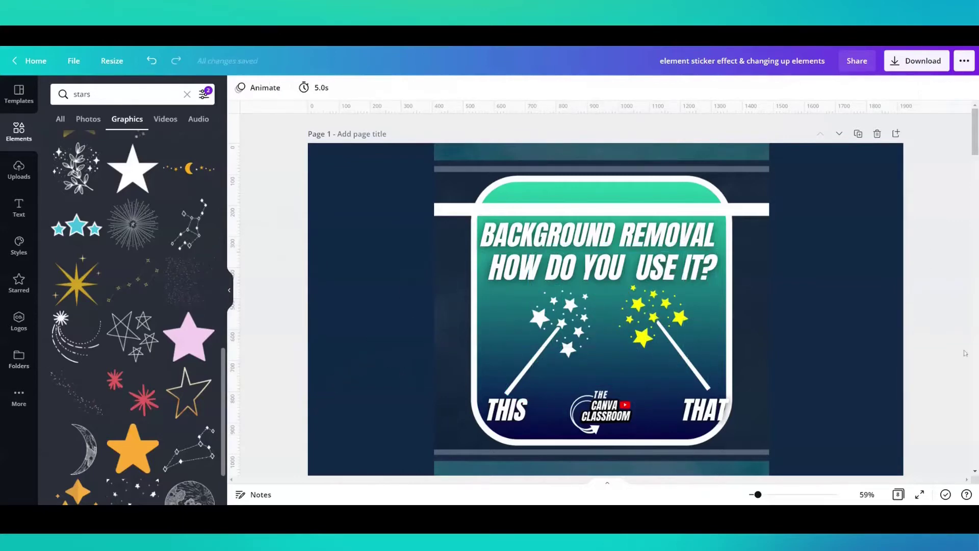